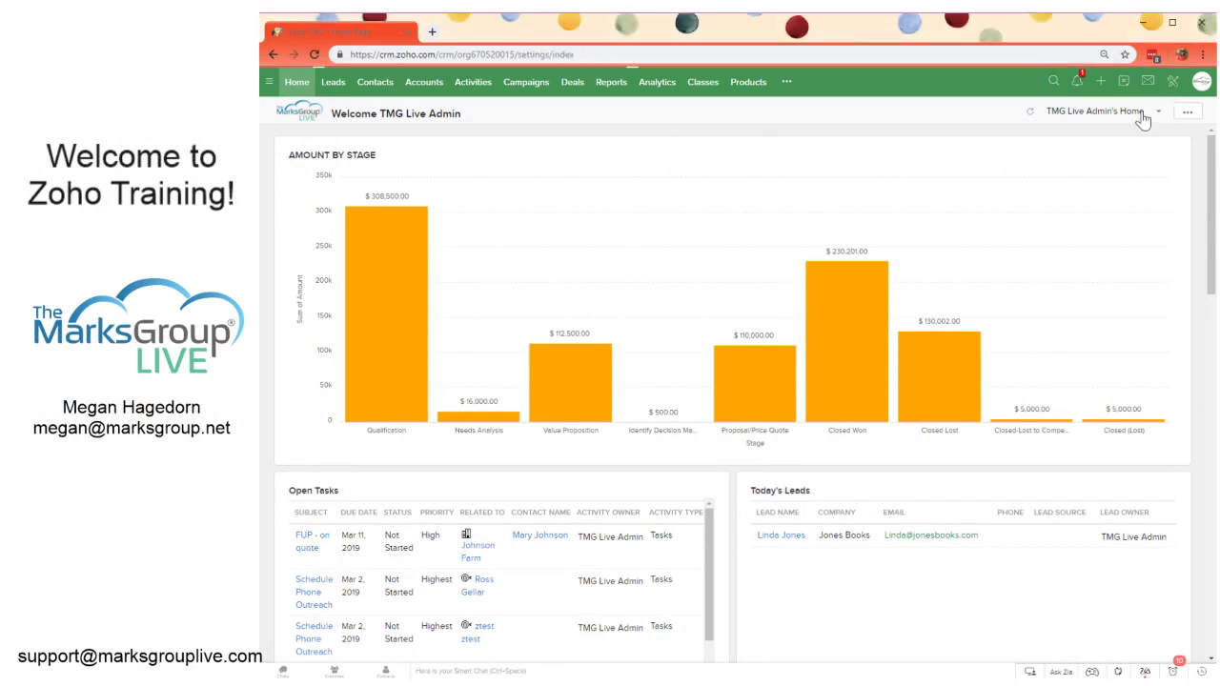
- Go to Setup > Automation > Blueprint and filter the list to Leads, then back to All Modules
left_click(1170, 86)
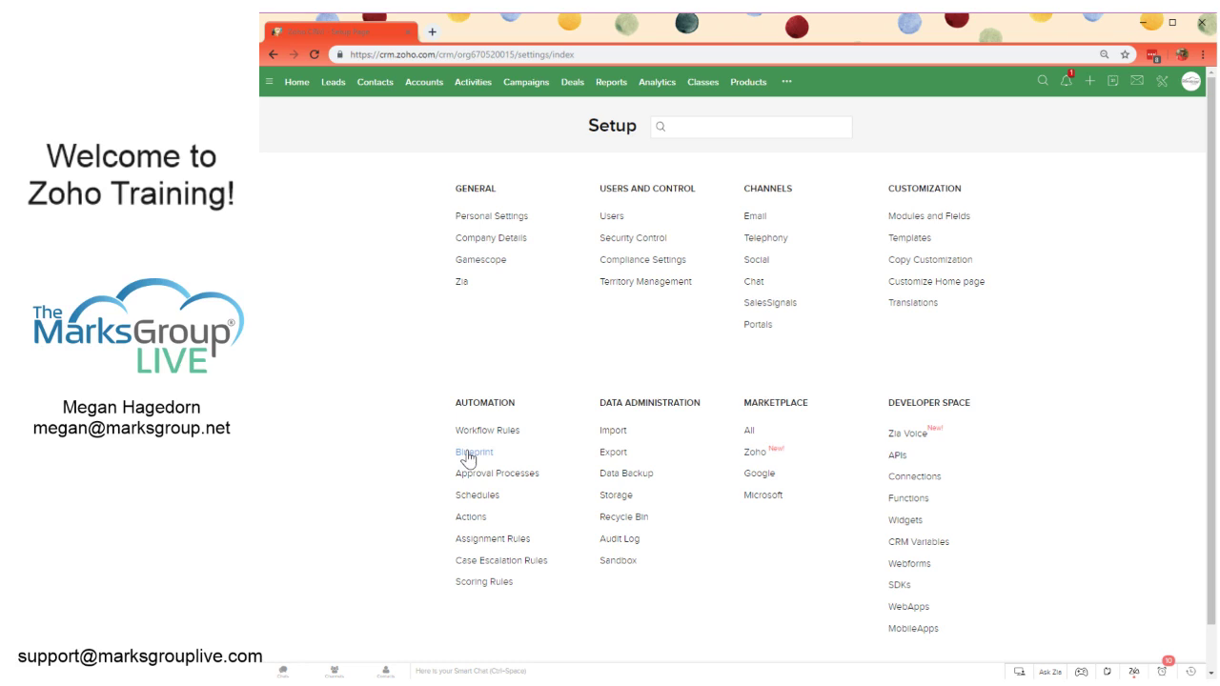
left_click(468, 456)
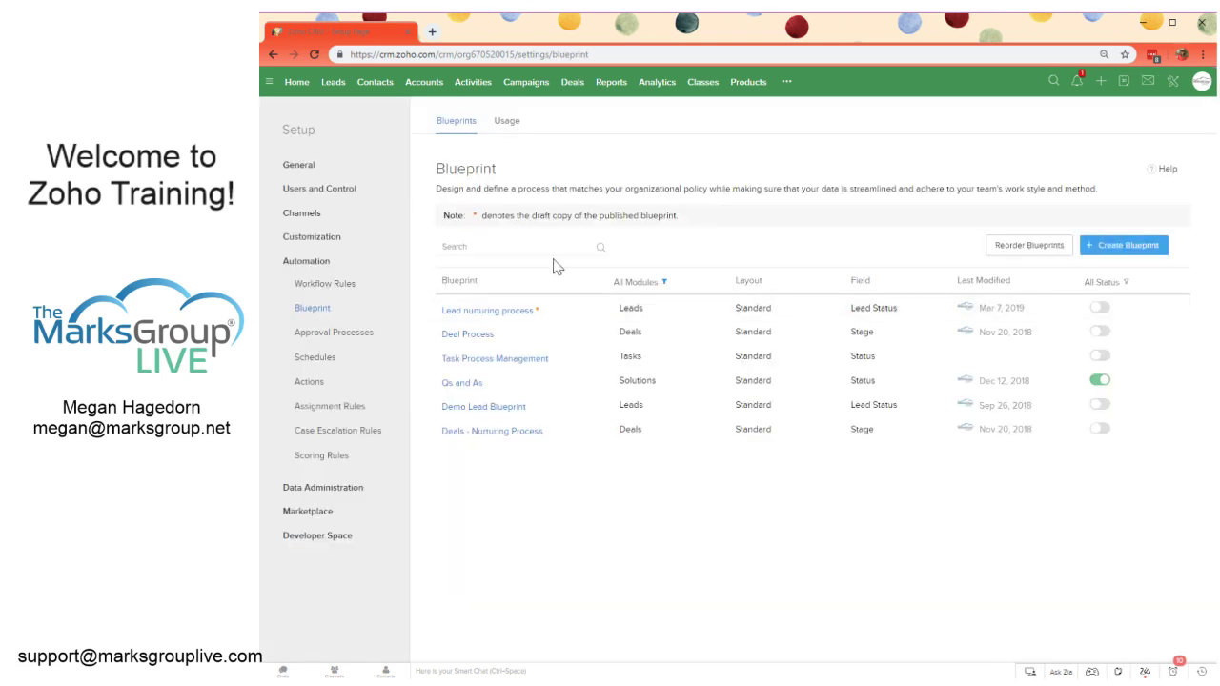
left_click(663, 282)
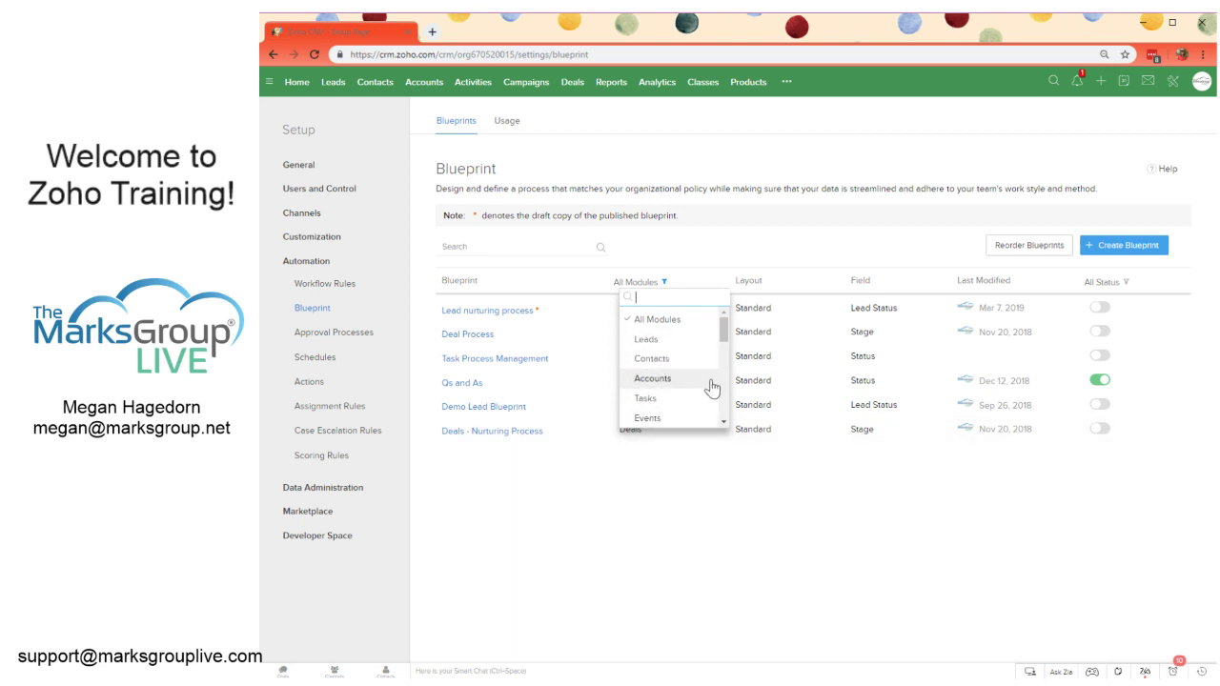
left_click(654, 345)
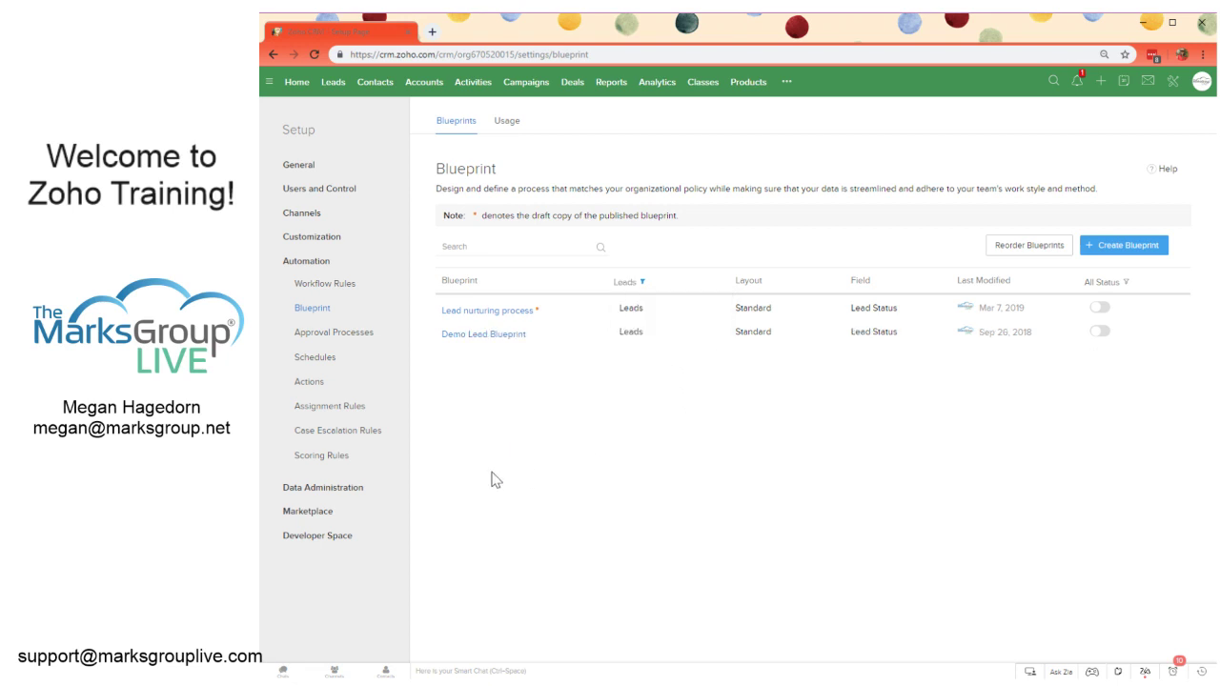
left_click(643, 286)
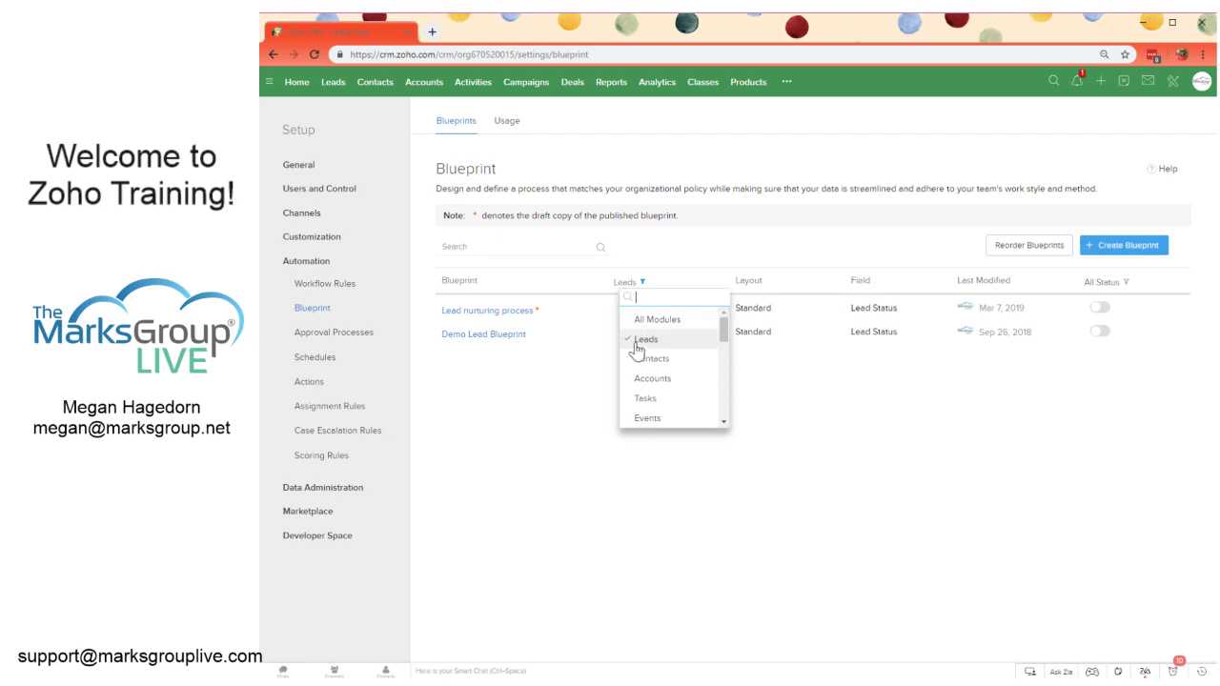
left_click(645, 319)
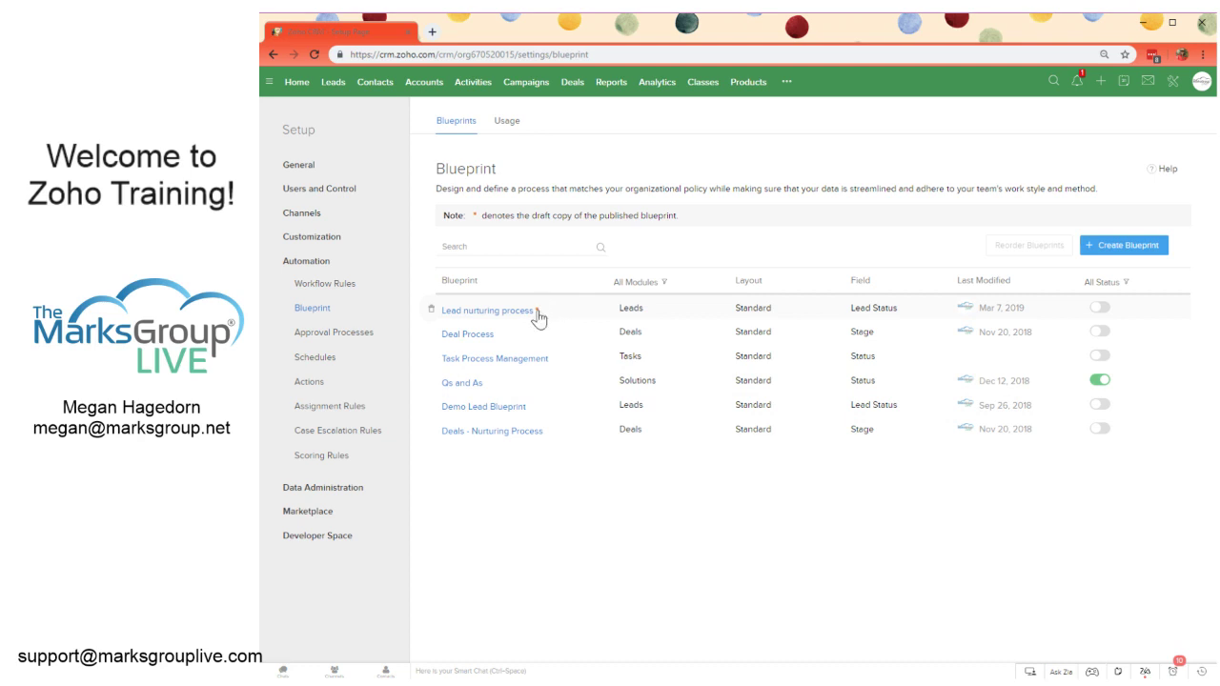
left_click_drag(483, 215, 668, 215)
left_click(605, 258)
- Open the Deal Process blueprint and show the Lose the deal transition's settings
left_click(483, 337)
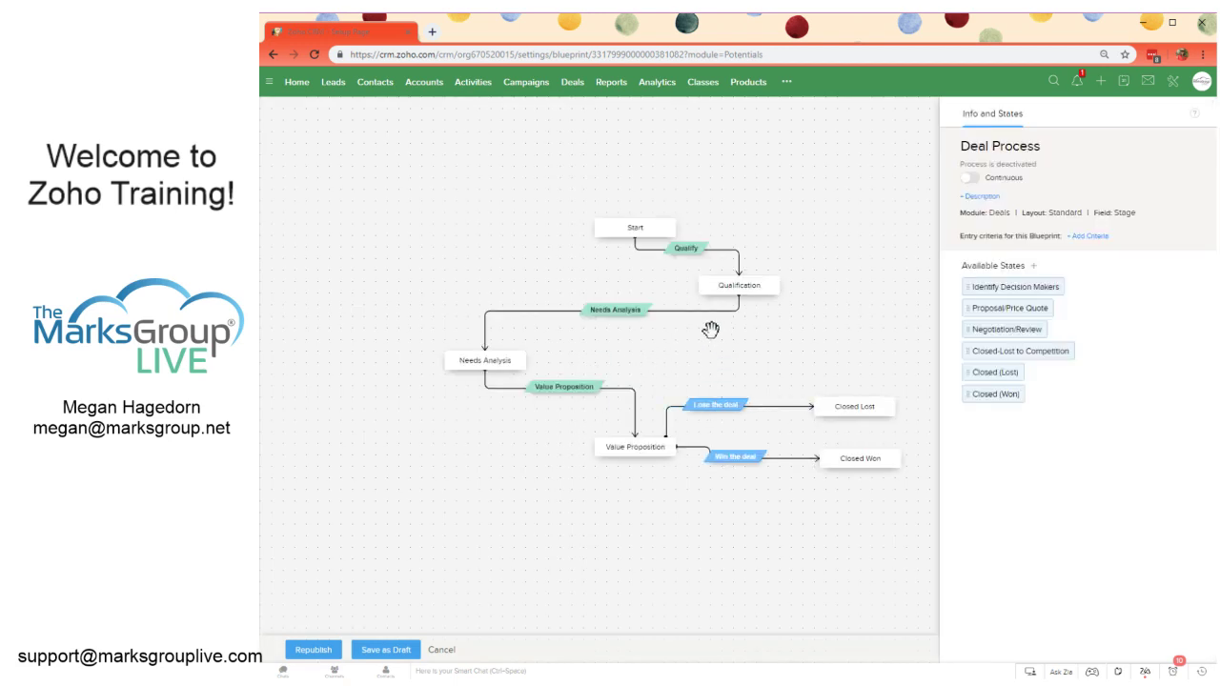
left_click_drag(722, 349, 633, 317)
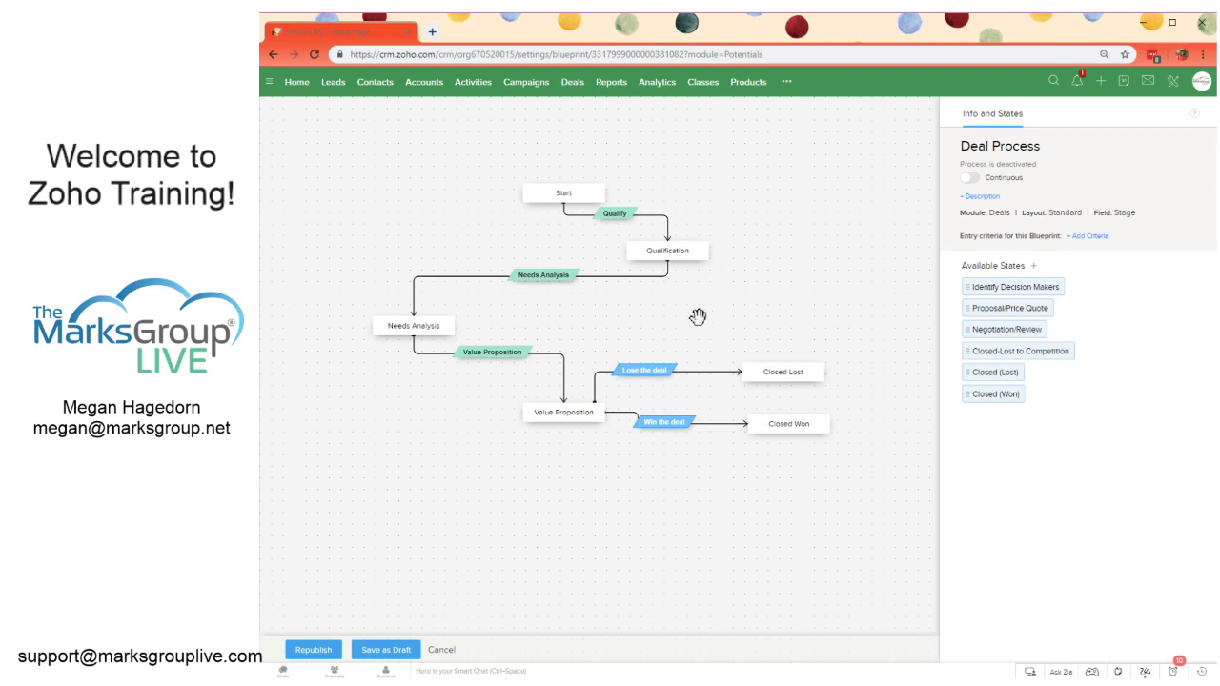
left_click(644, 374)
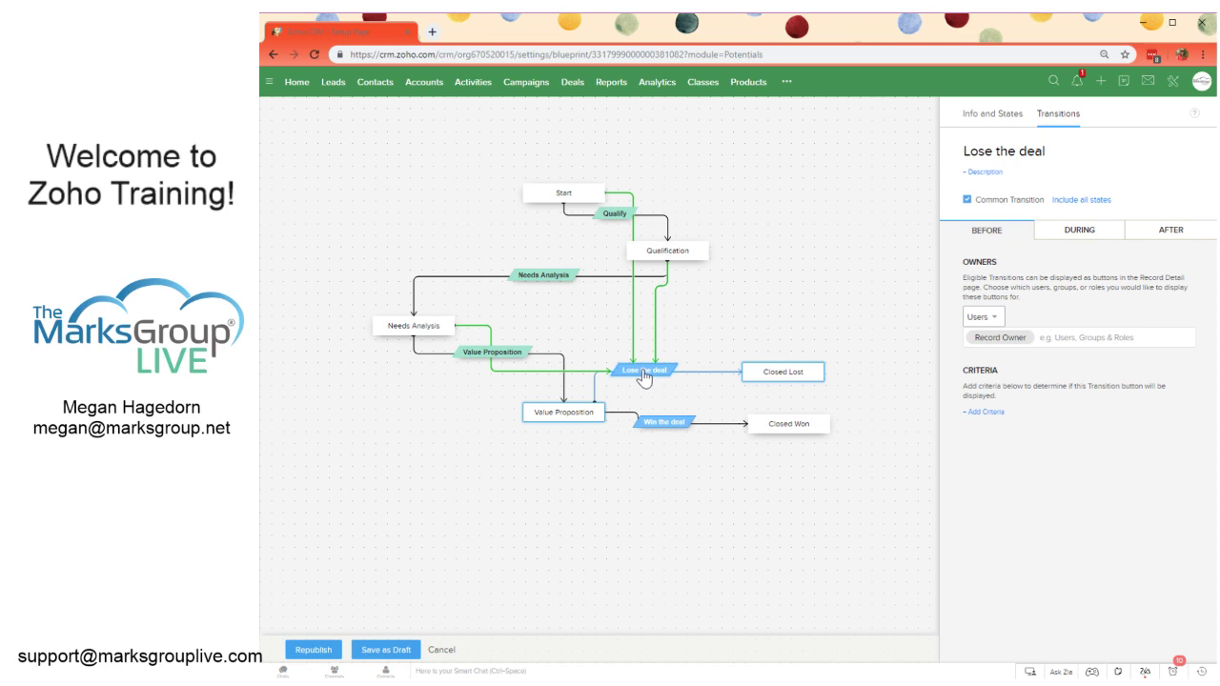
mouse_move(635, 381)
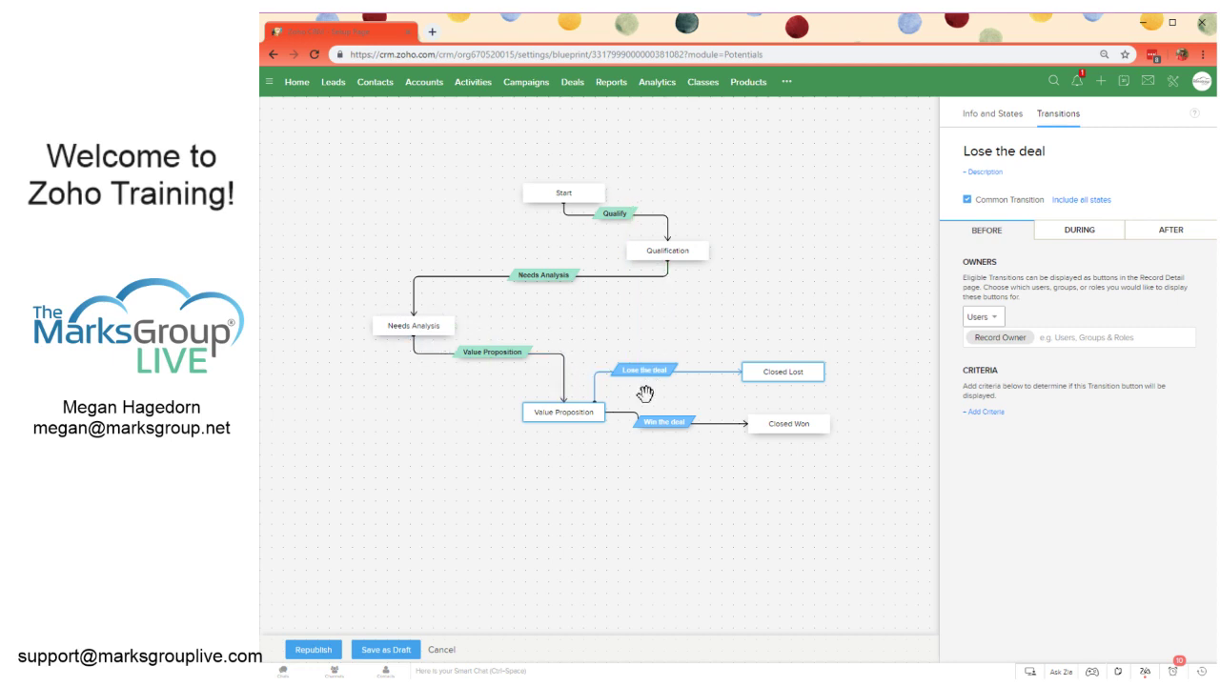
mouse_move(672, 431)
mouse_move(565, 405)
left_mouse_down()
mouse_move(561, 356)
mouse_move(588, 341)
mouse_move(569, 312)
mouse_move(518, 358)
mouse_move(636, 325)
mouse_move(686, 259)
mouse_move(731, 351)
mouse_move(771, 361)
mouse_move(759, 362)
left_mouse_up()
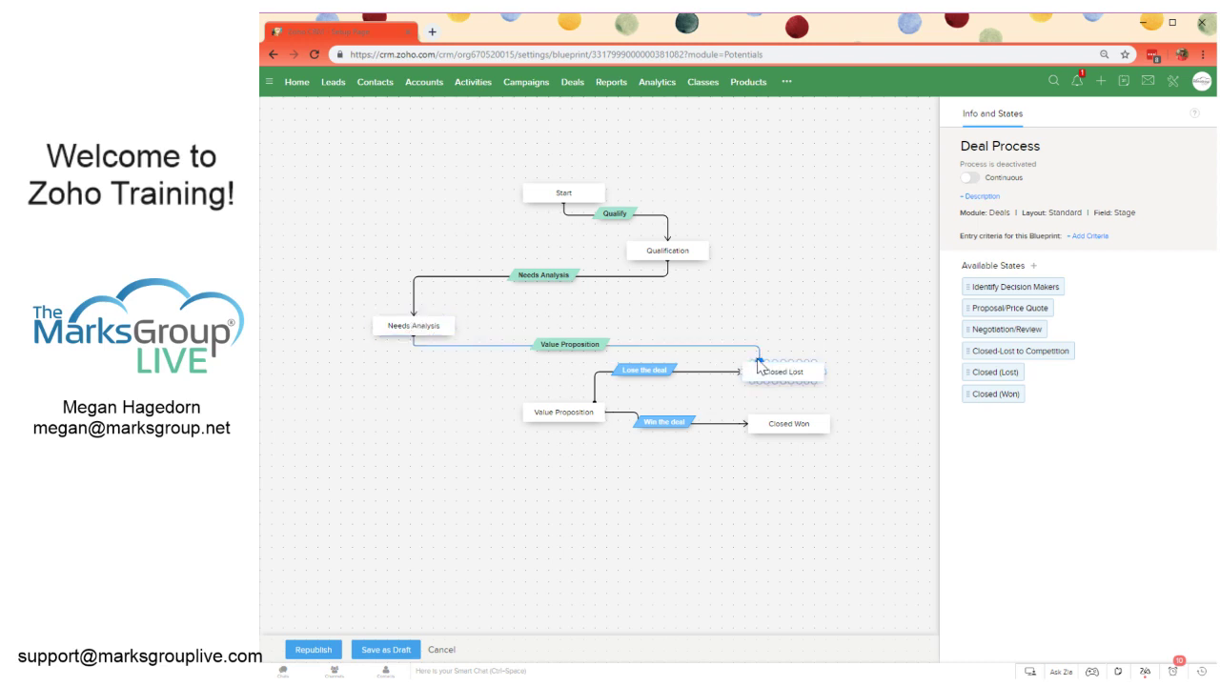
left_click_drag(759, 362, 548, 410)
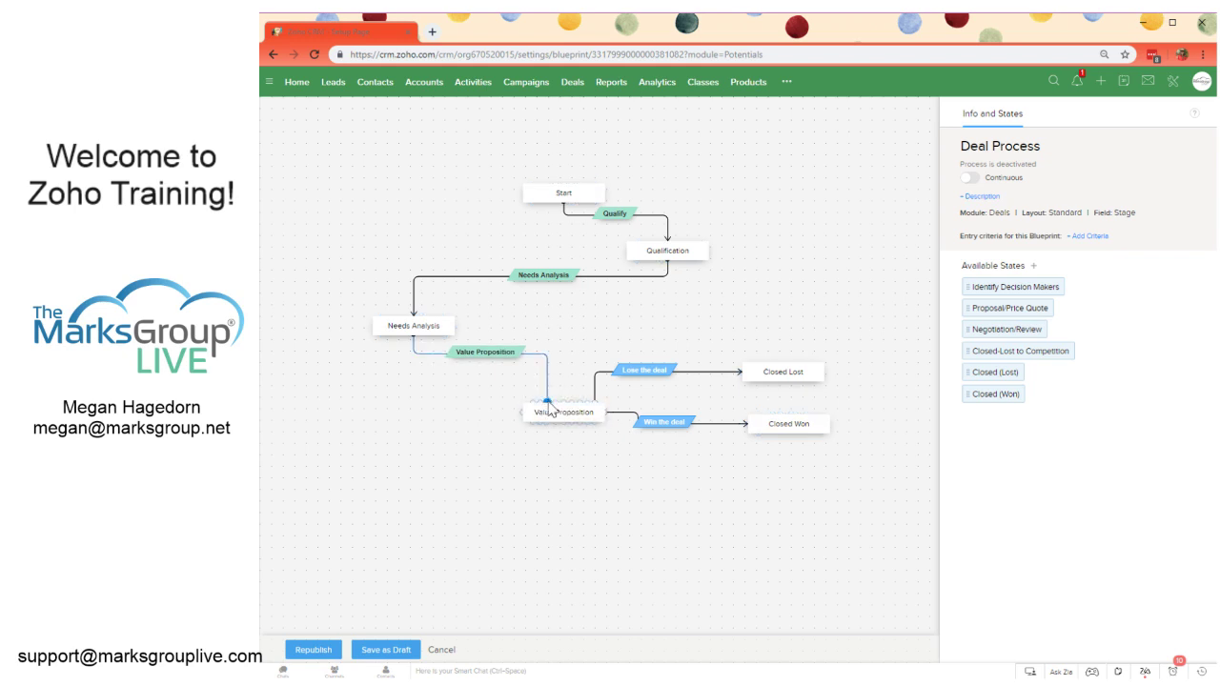
left_click_drag(549, 410, 739, 374)
mouse_move(549, 410)
left_mouse_down()
mouse_move(553, 385)
mouse_move(713, 345)
mouse_move(770, 362)
mouse_move(763, 384)
mouse_move(738, 343)
mouse_move(531, 410)
left_mouse_up()
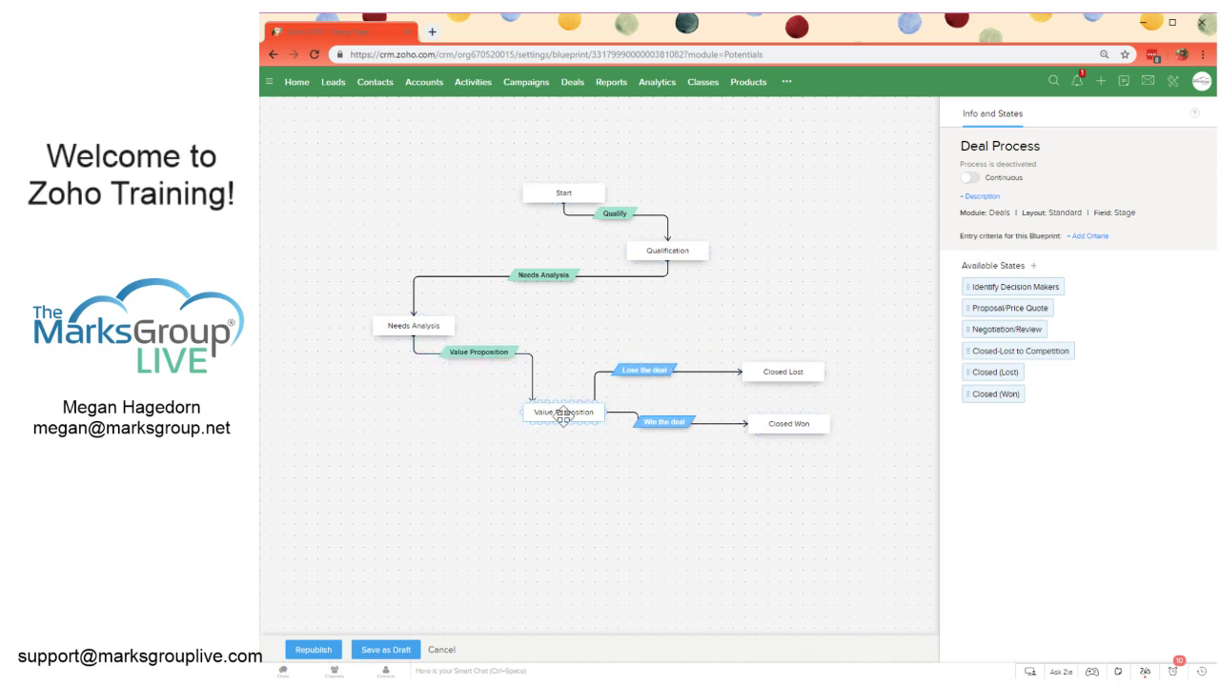
- Move the 'Please confirm amount' message below Amount in Value Proposition's During options
left_click(482, 355)
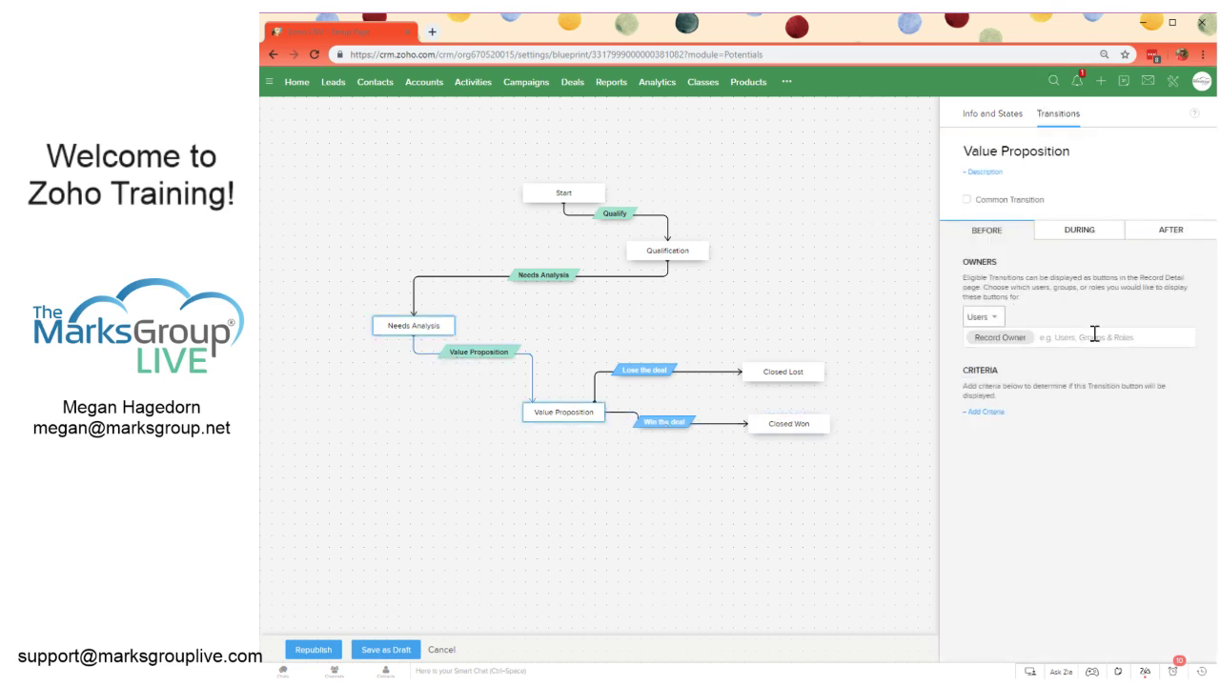
left_click(1109, 235)
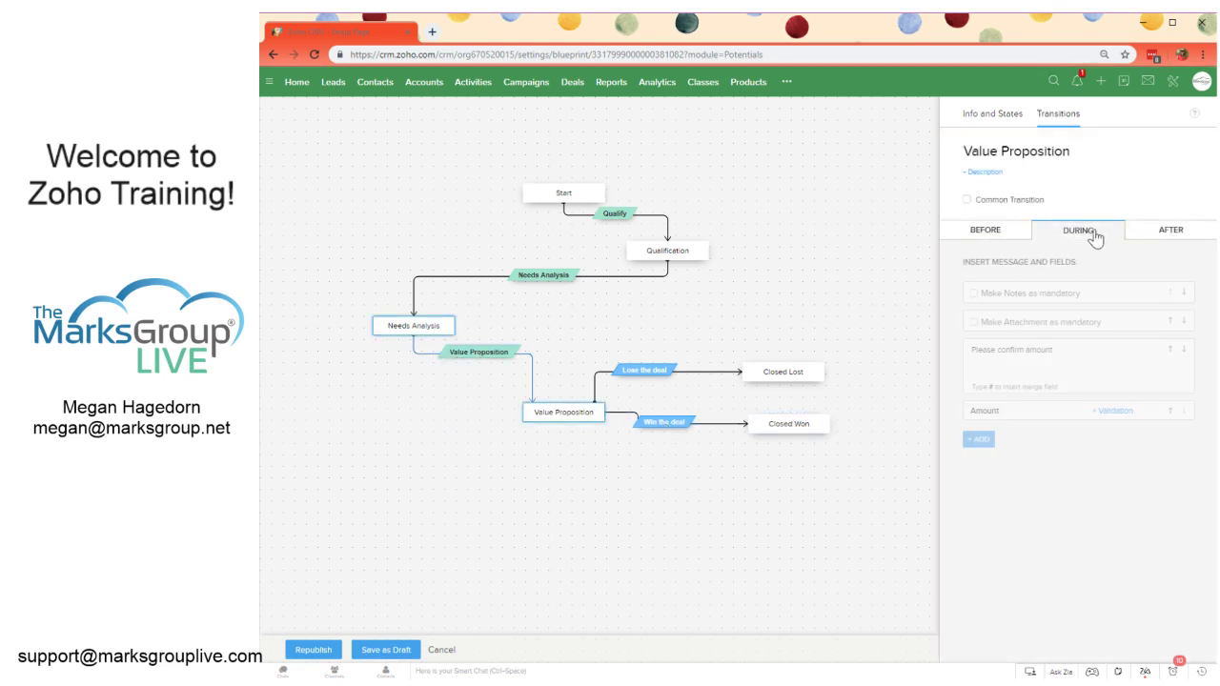
left_click(1164, 231)
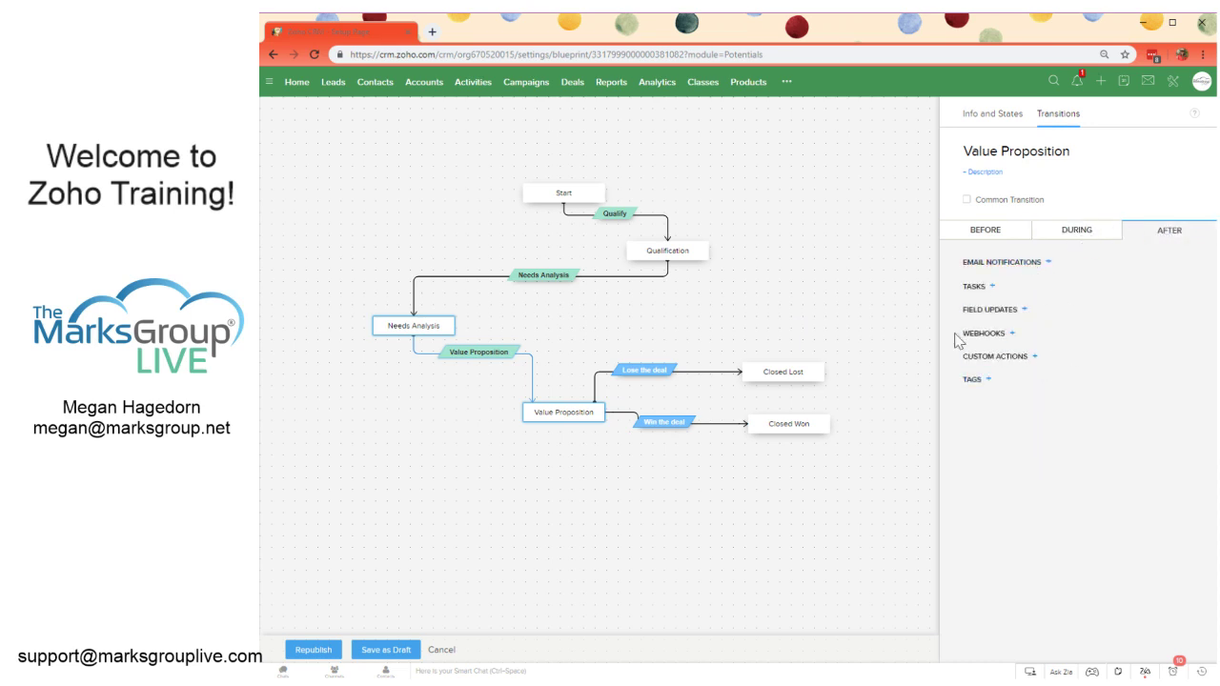
left_click(1078, 237)
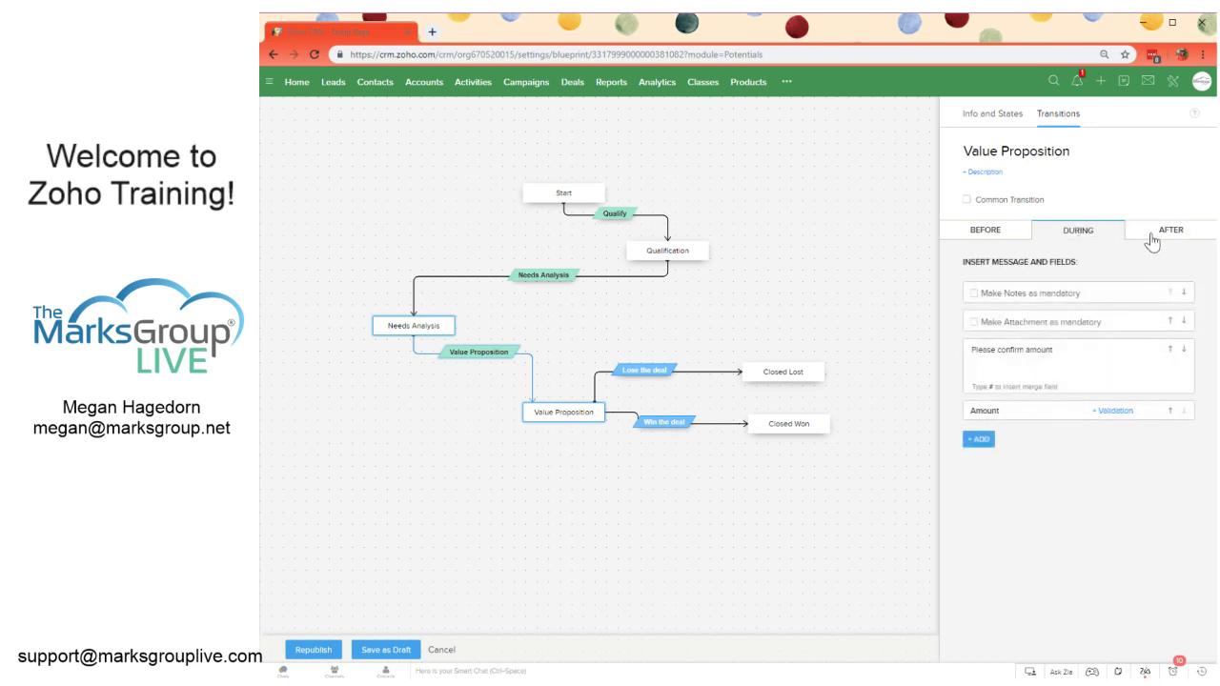
left_click(1035, 365)
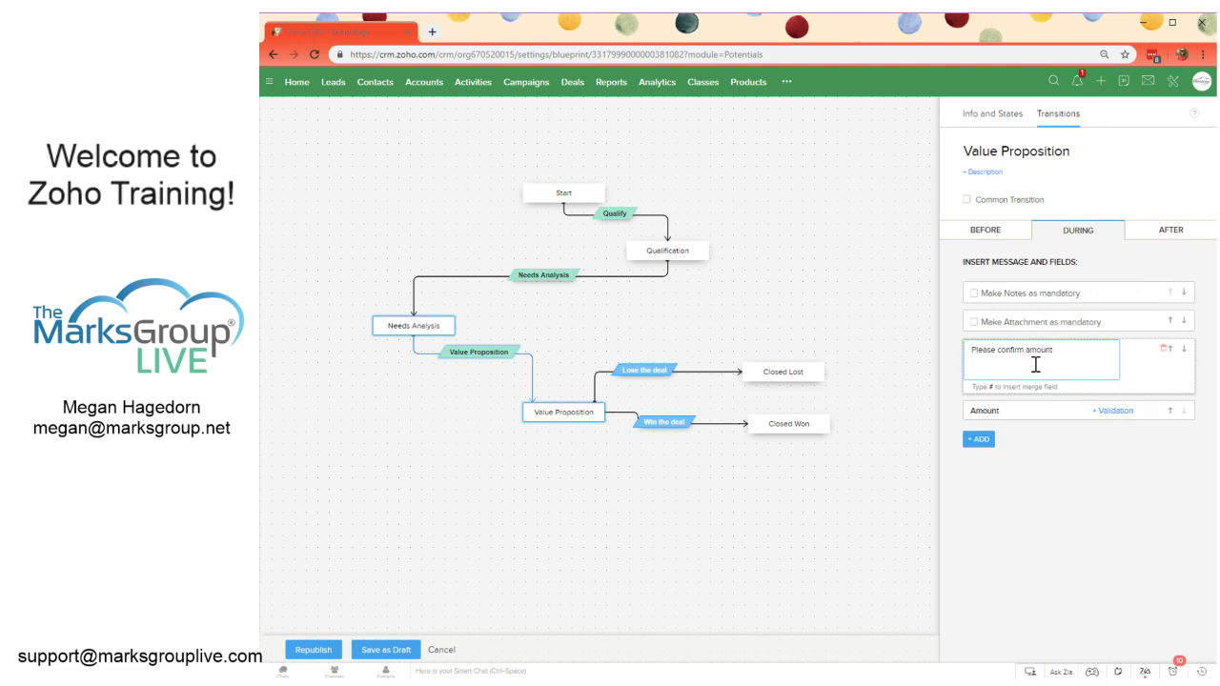
triple_click(1100, 356)
key("Left")
left_click(1184, 350)
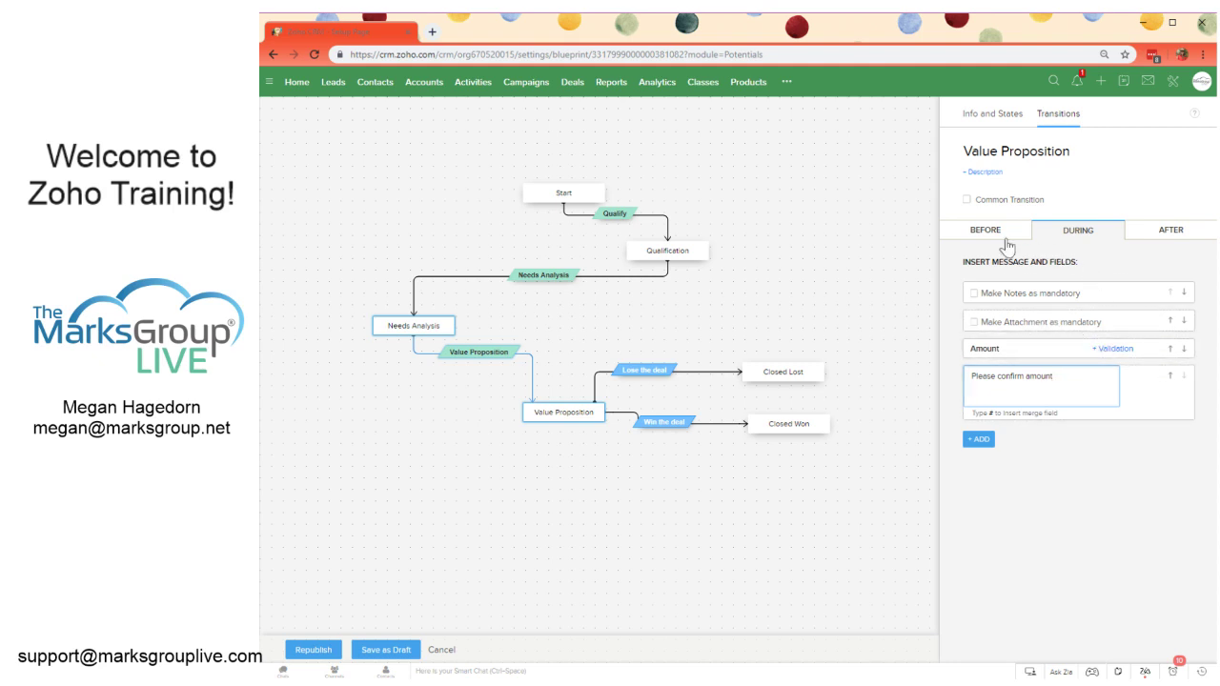
- Check the transition's owners and criteria, then return to the blueprint's available states
mouse_move(542, 409)
left_click(992, 230)
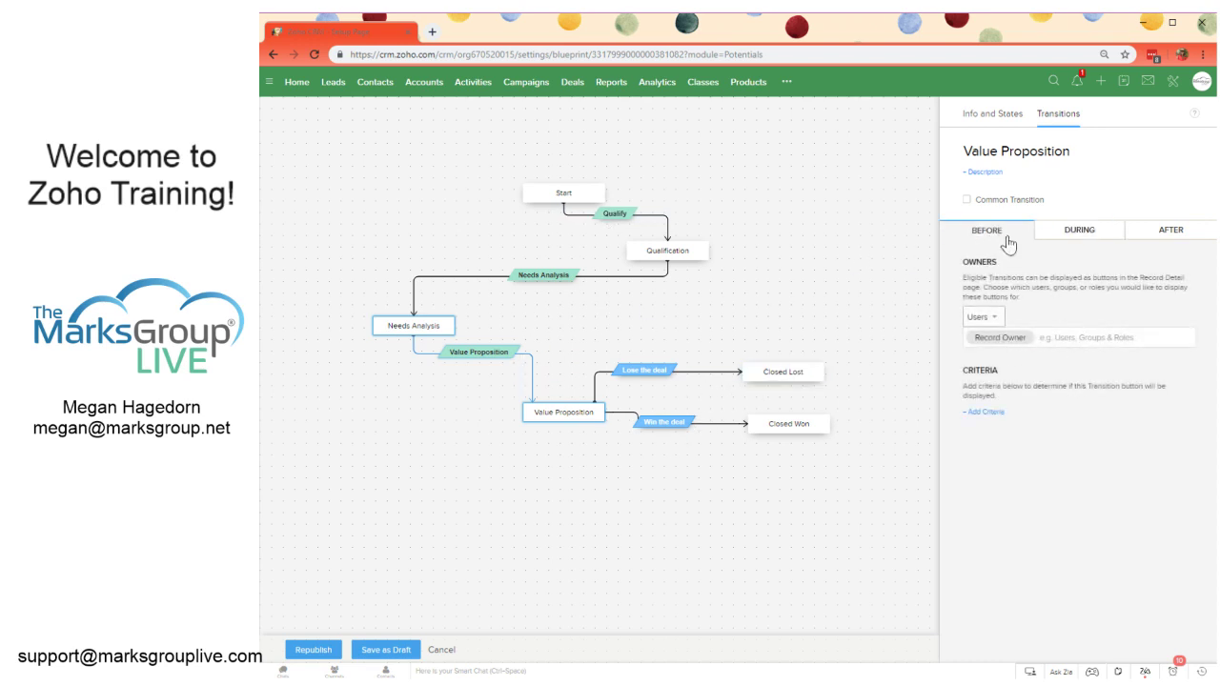
left_click(863, 278)
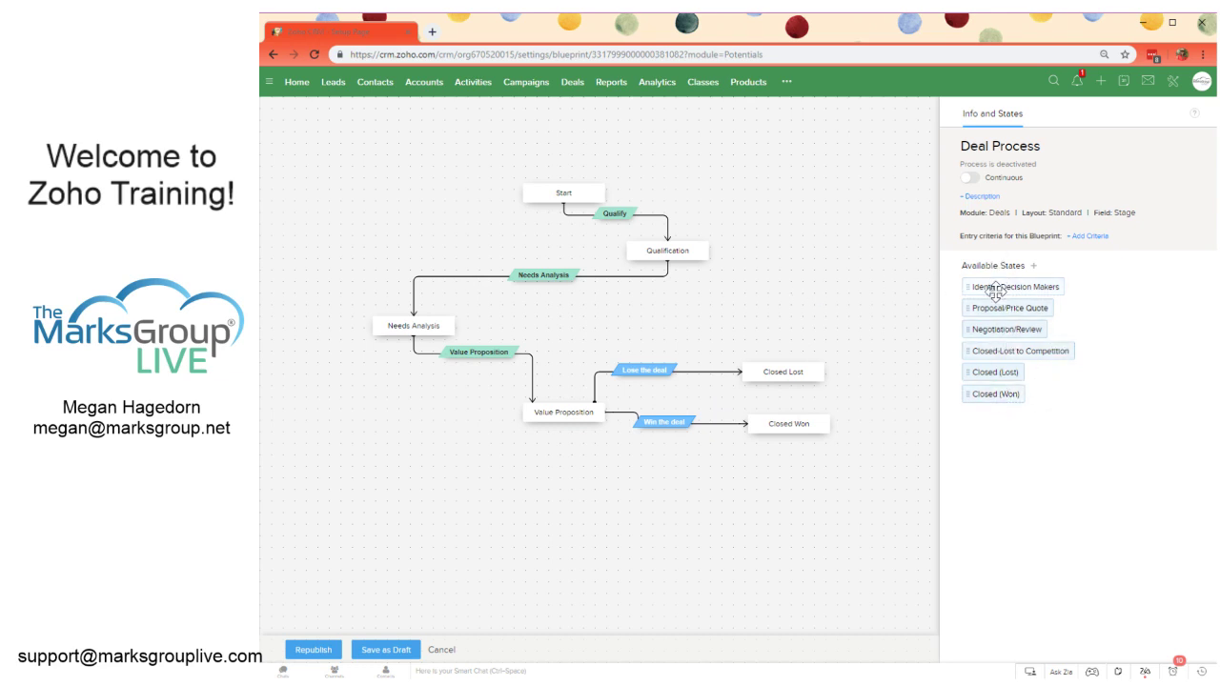
- Place Identify Decision Makers on the canvas, route Needs Analysis into it, and connect it back to Needs Analysis
left_click_drag(995, 291, 807, 280)
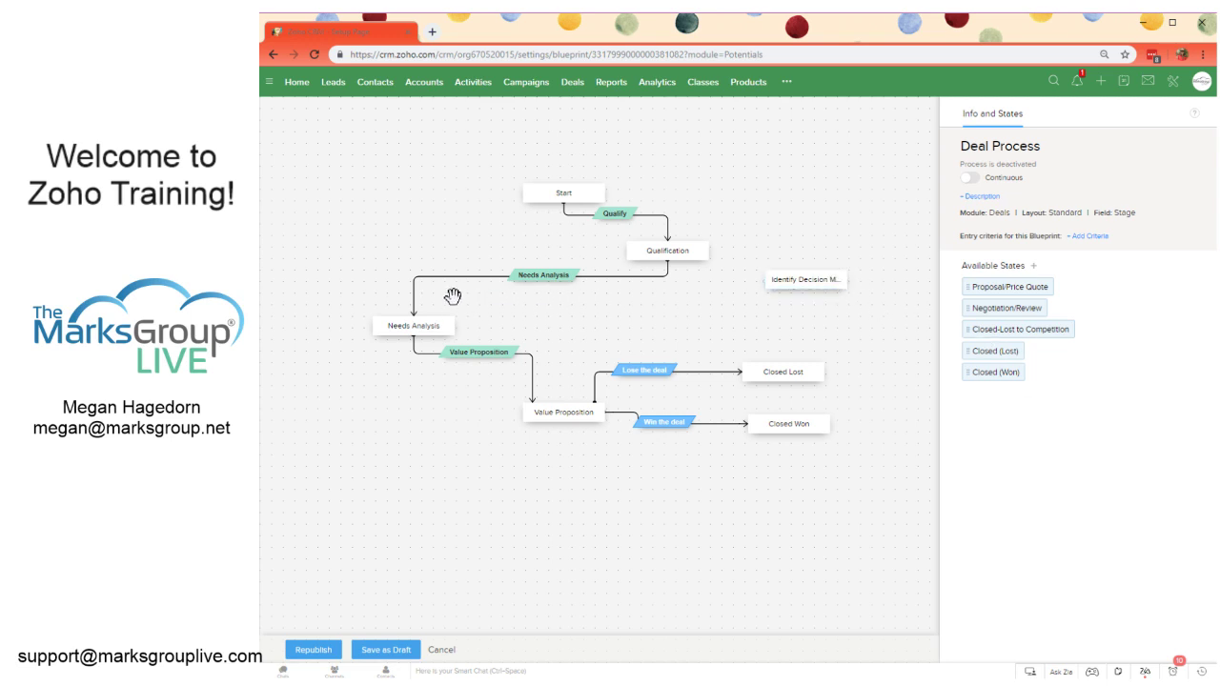
mouse_move(410, 318)
left_mouse_down()
mouse_move(826, 264)
mouse_move(792, 267)
mouse_move(793, 282)
left_mouse_up()
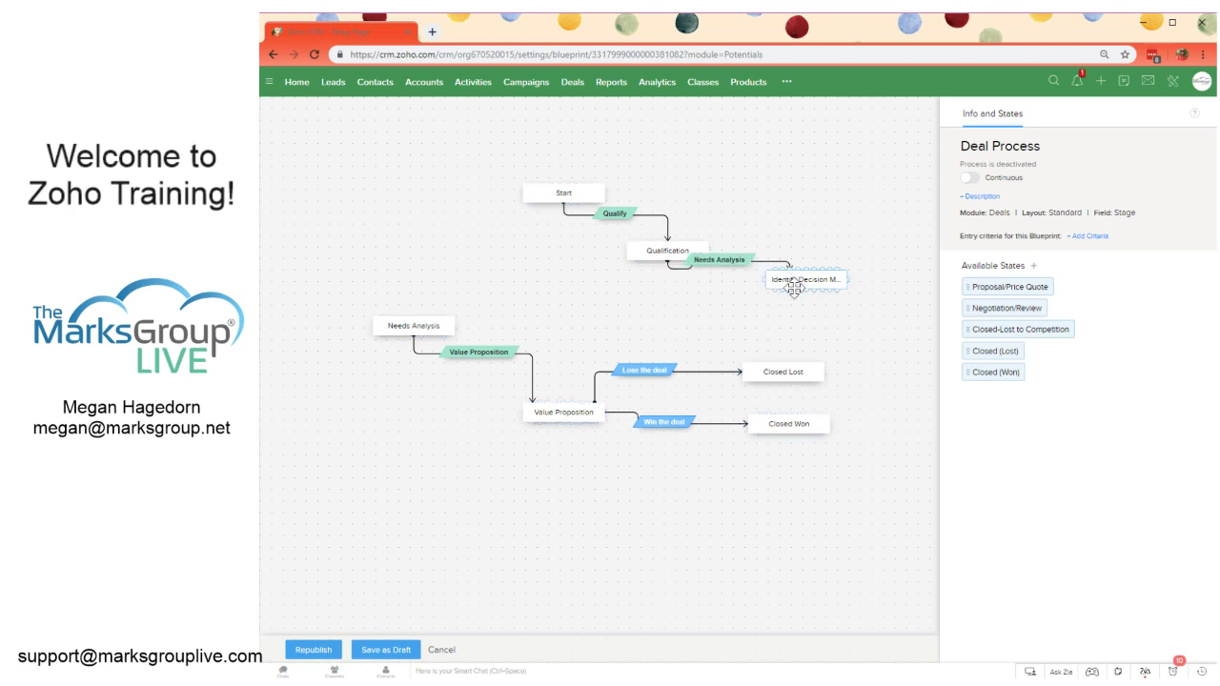
left_click(792, 293)
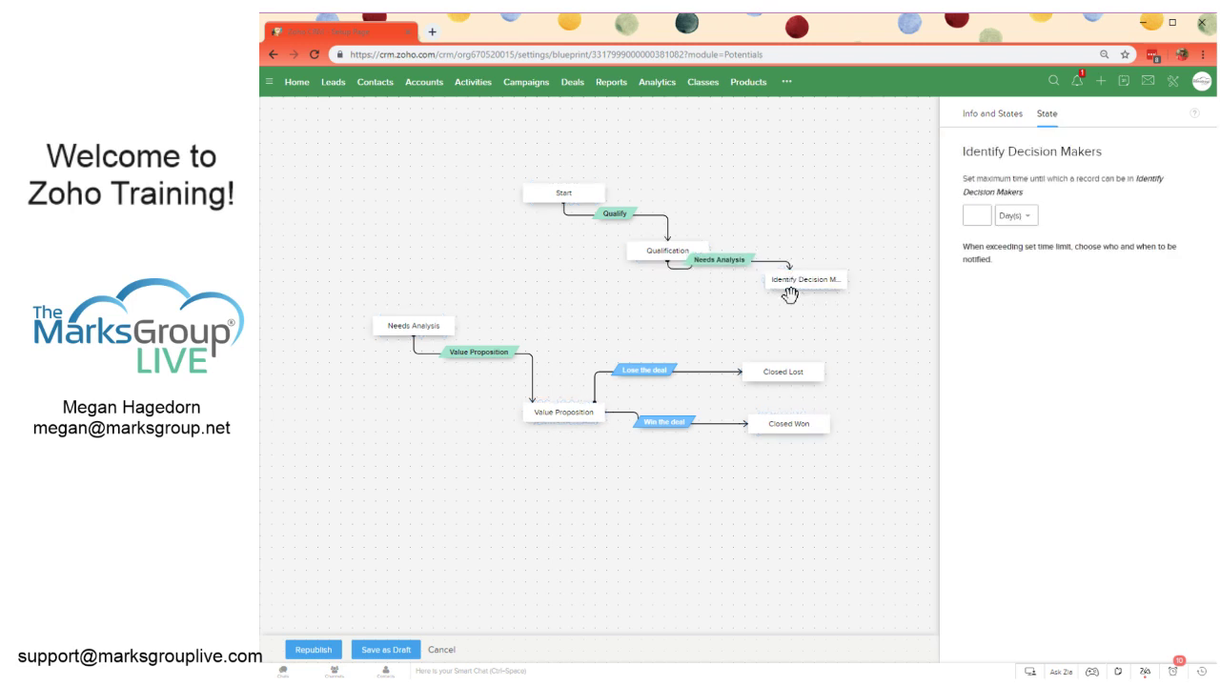
mouse_move(792, 293)
left_mouse_down()
mouse_move(410, 319)
mouse_move(811, 308)
mouse_move(784, 295)
left_mouse_up()
left_click_drag(780, 293, 419, 318)
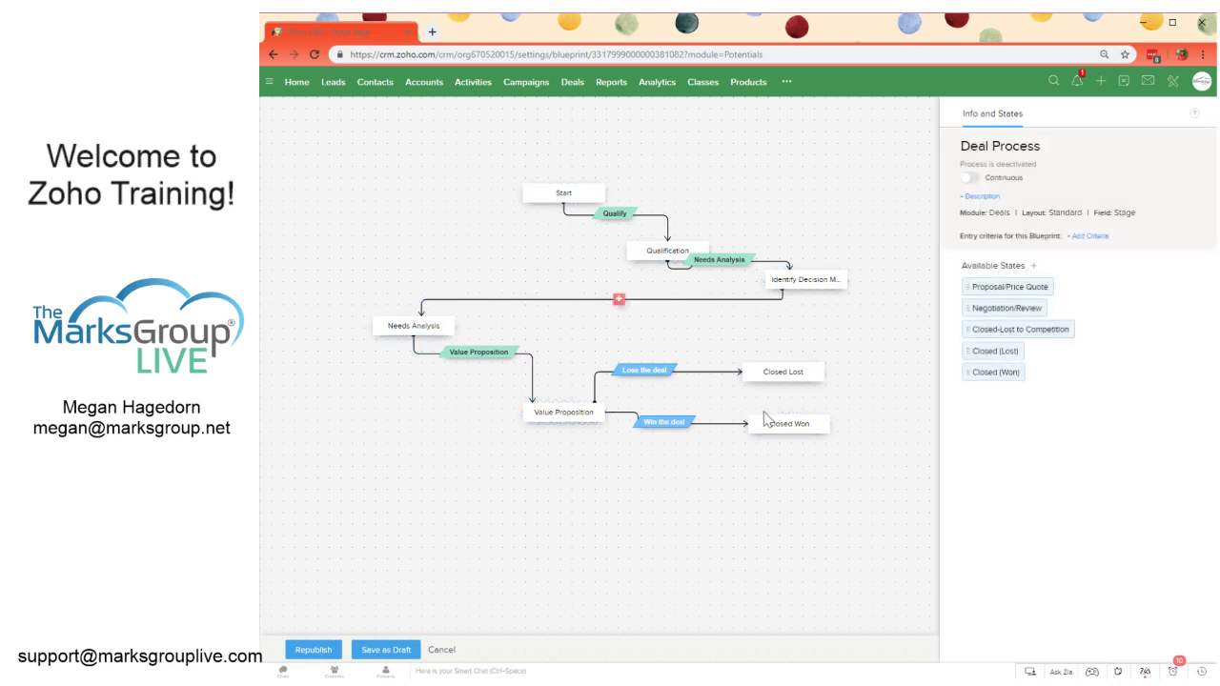
- Save a new transition named 'Identify' on the connector, then request its deletion
left_click(619, 302)
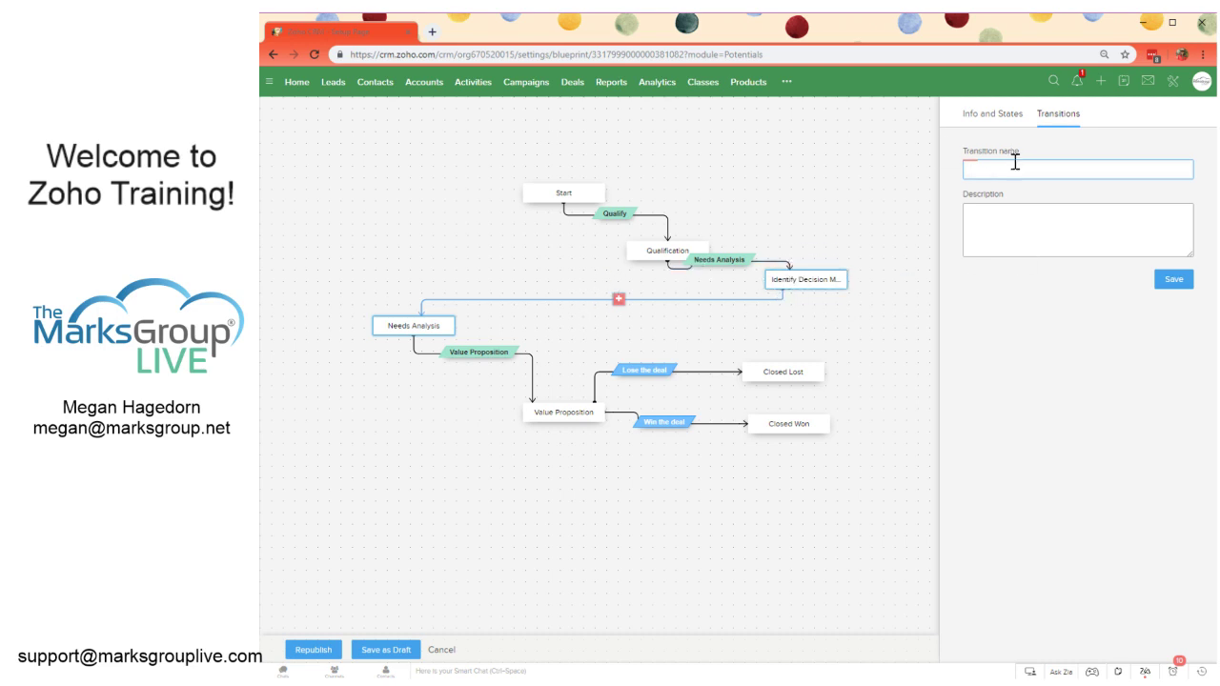
type("Identify Decision Mak")
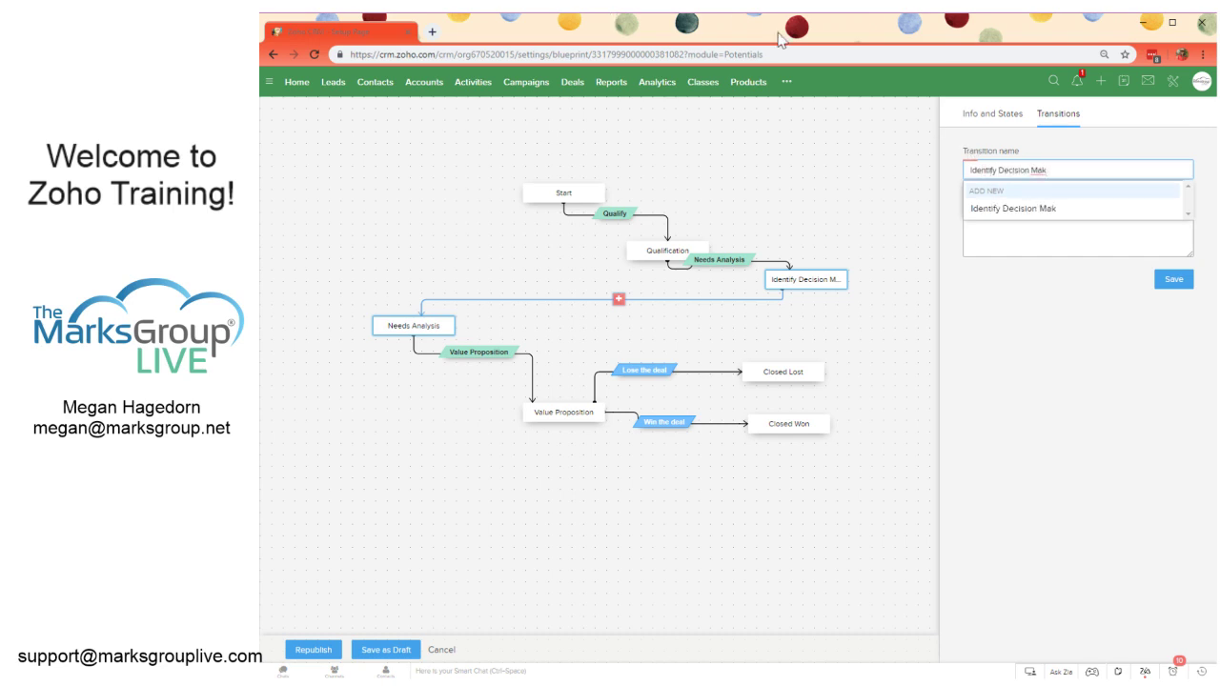
triple_click(1076, 166)
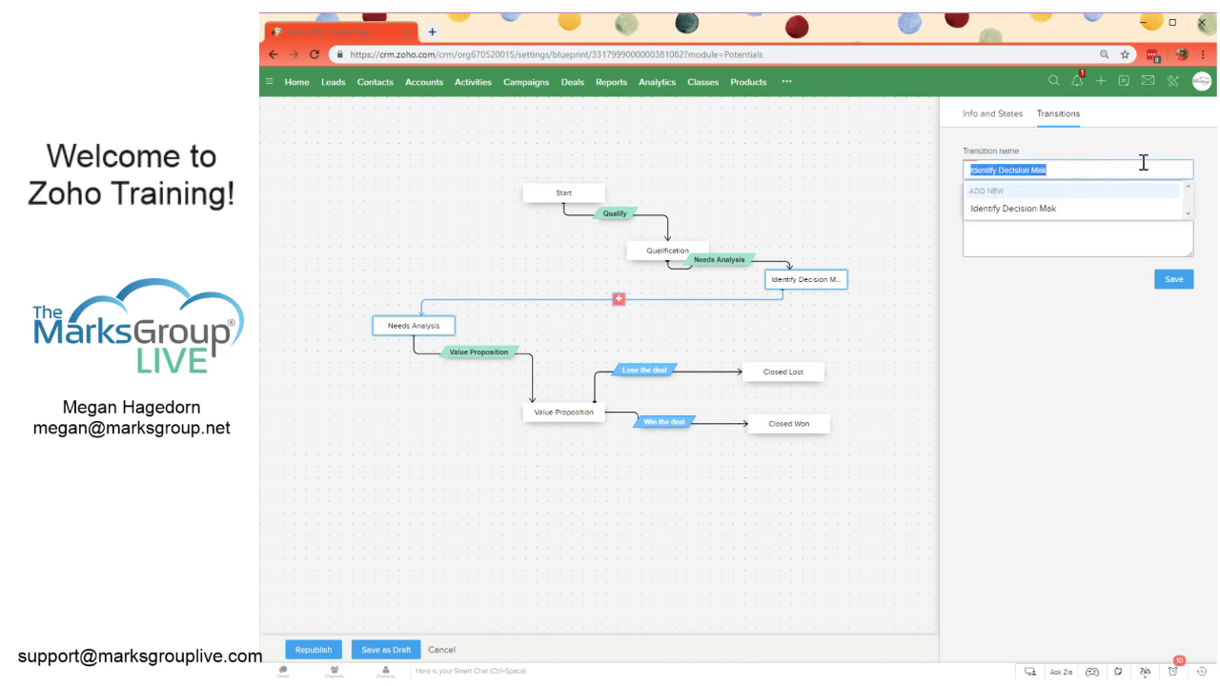
type("Ide")
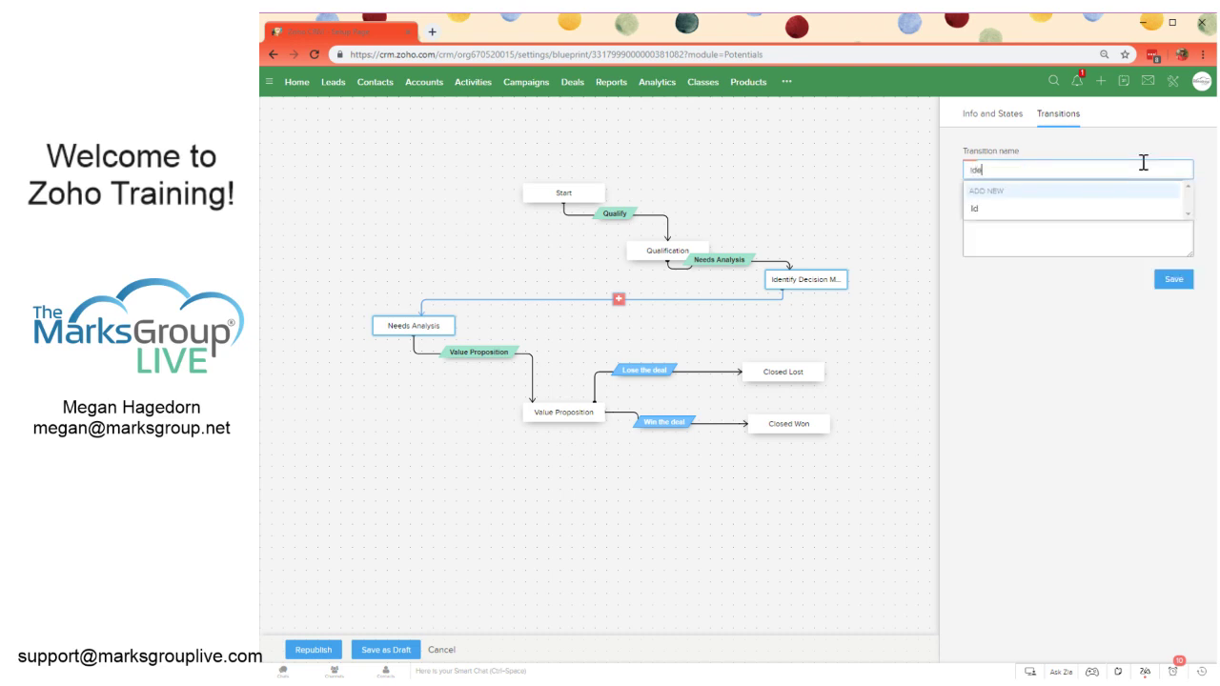
type("ntify")
left_click(1182, 286)
left_click(1185, 286)
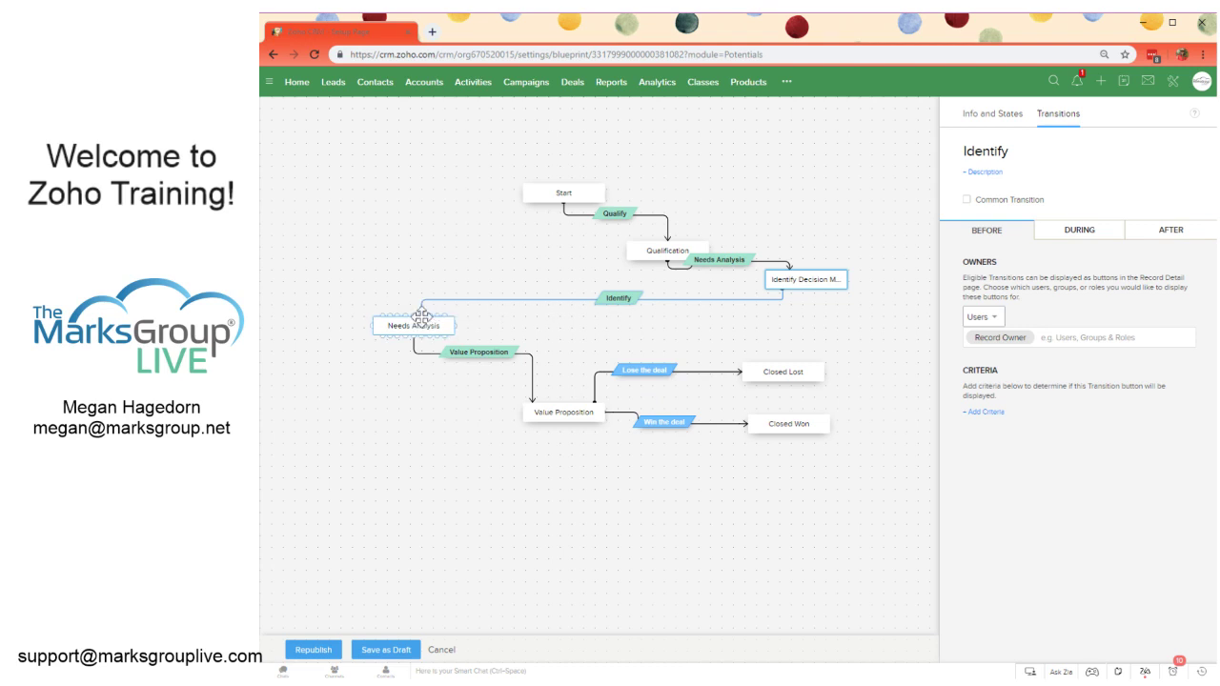
right_click(614, 302)
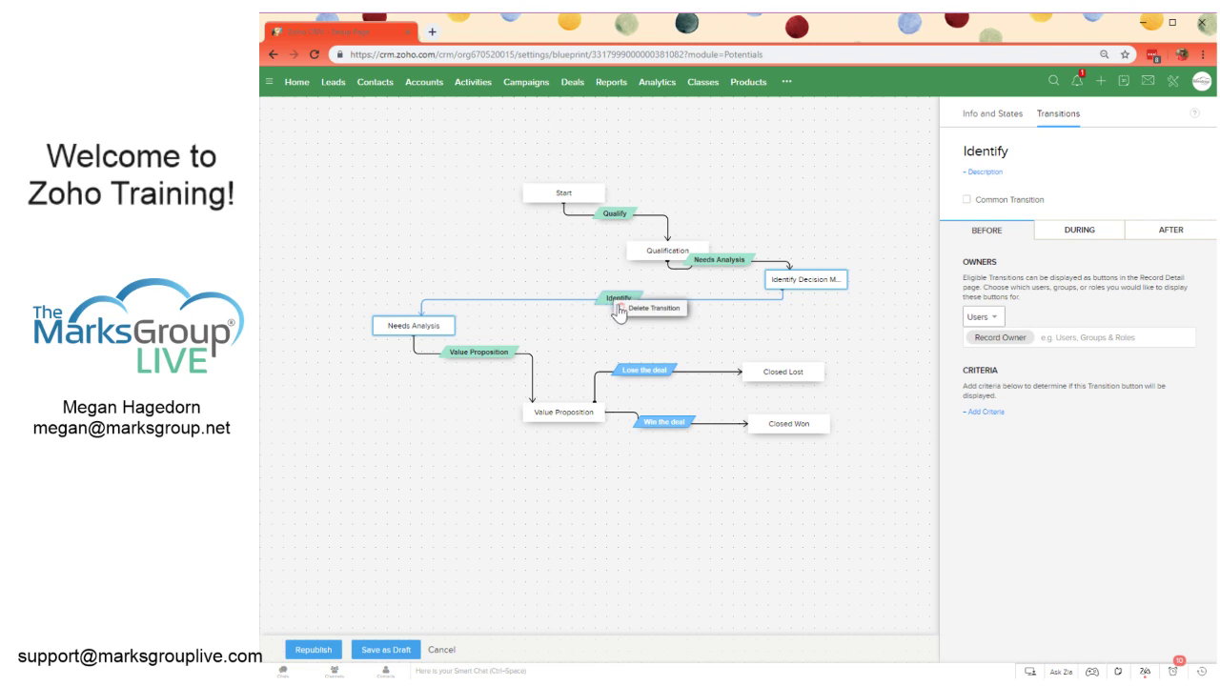
left_click(638, 310)
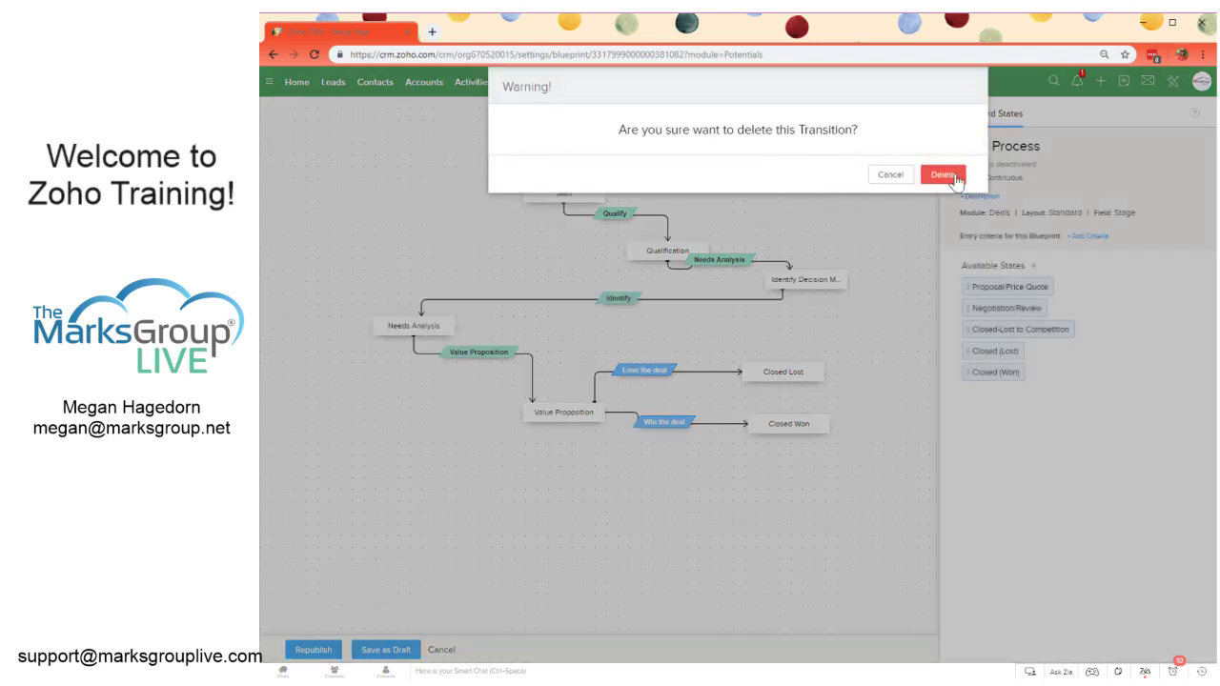
- Confirm deleting Identify, reattach Needs Analysis to its state, and delete Identify Decision Makers
left_click(956, 178)
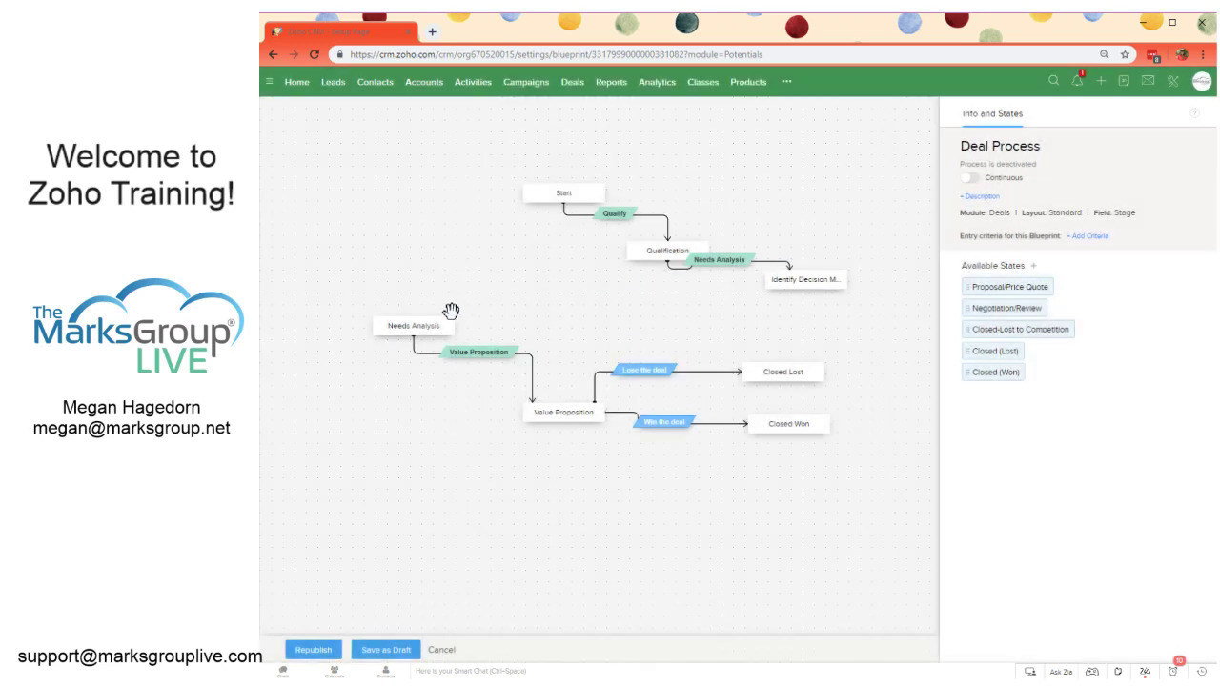
left_click(812, 280)
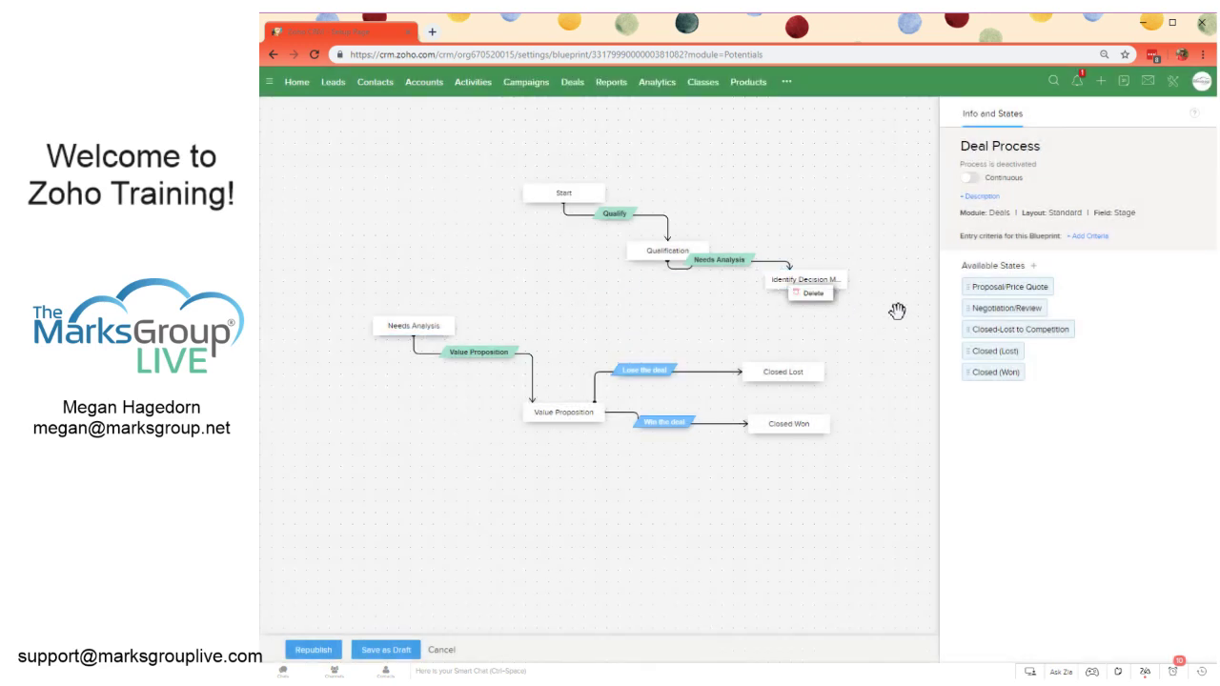
left_click(813, 294)
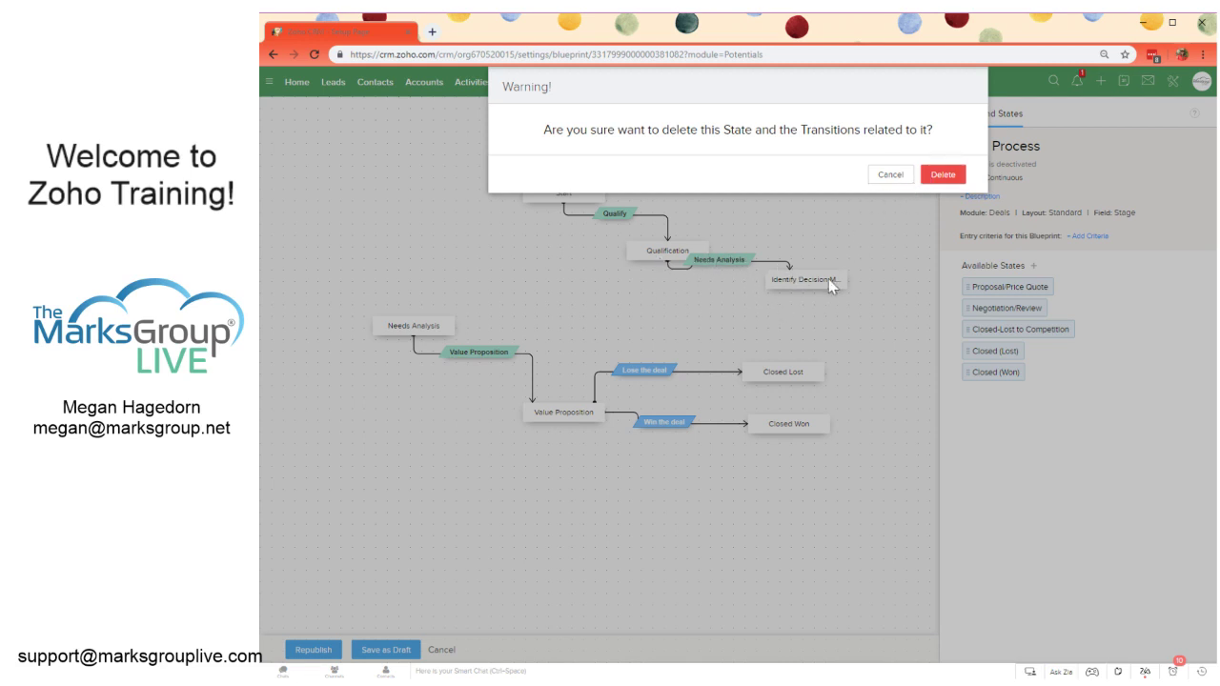
left_click(890, 174)
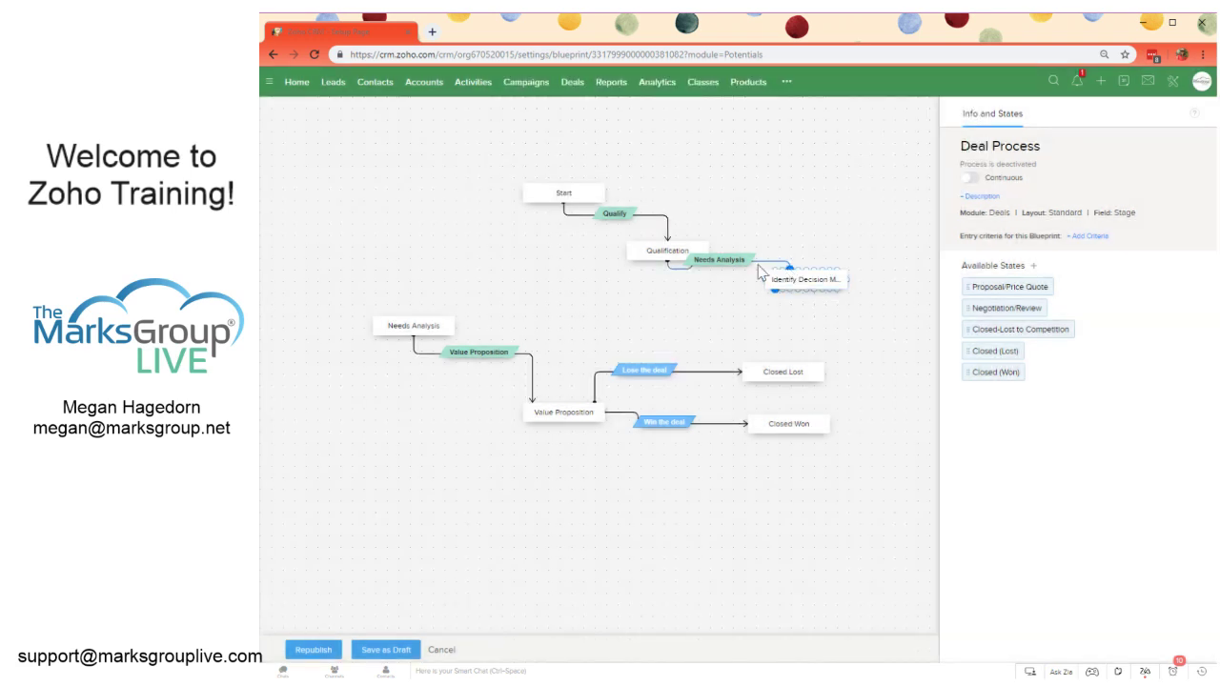
left_click_drag(733, 270, 403, 319)
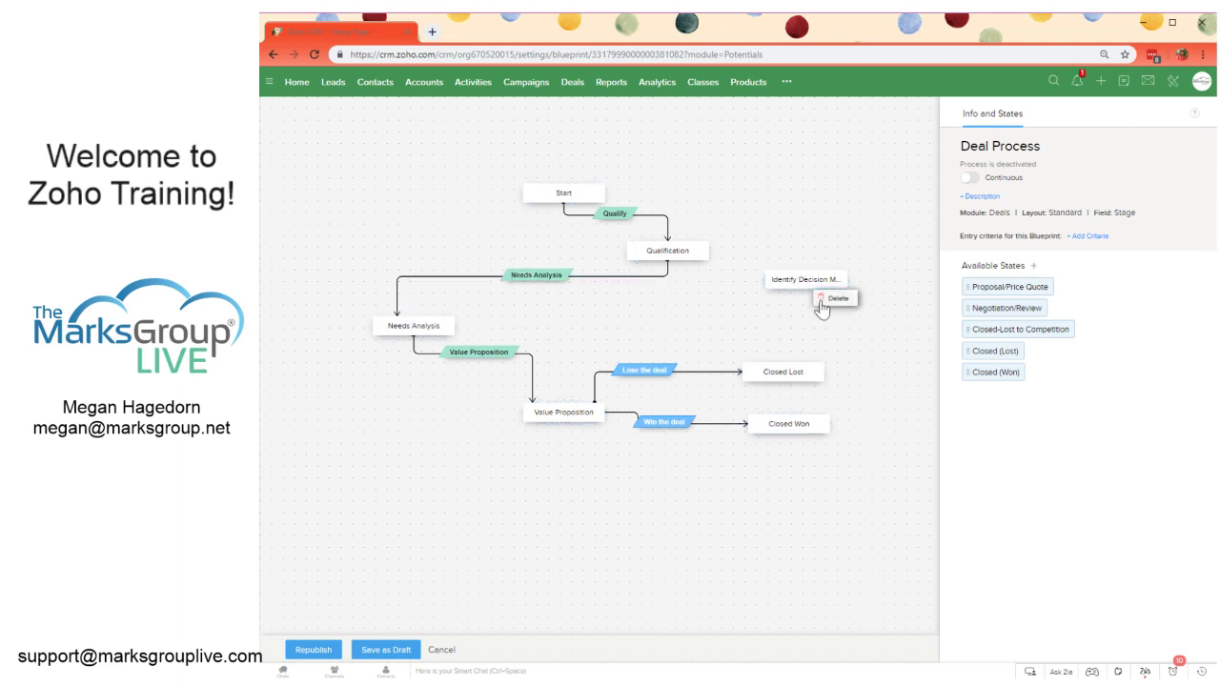
left_click(825, 300)
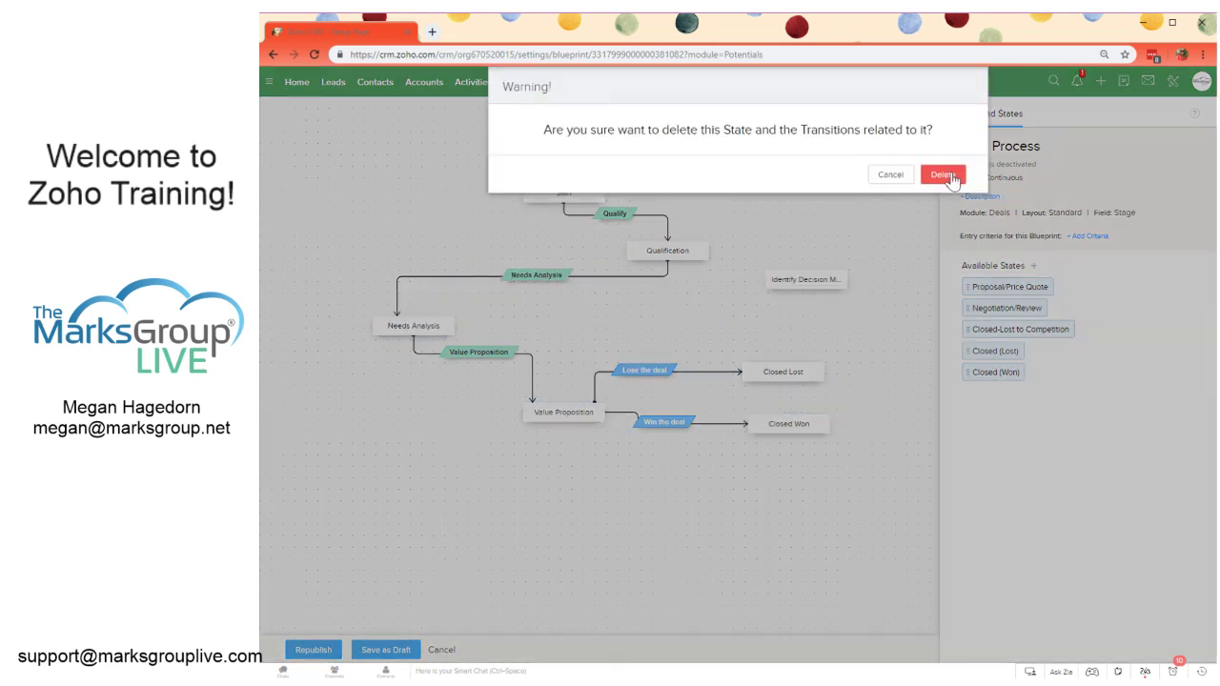
left_click(942, 175)
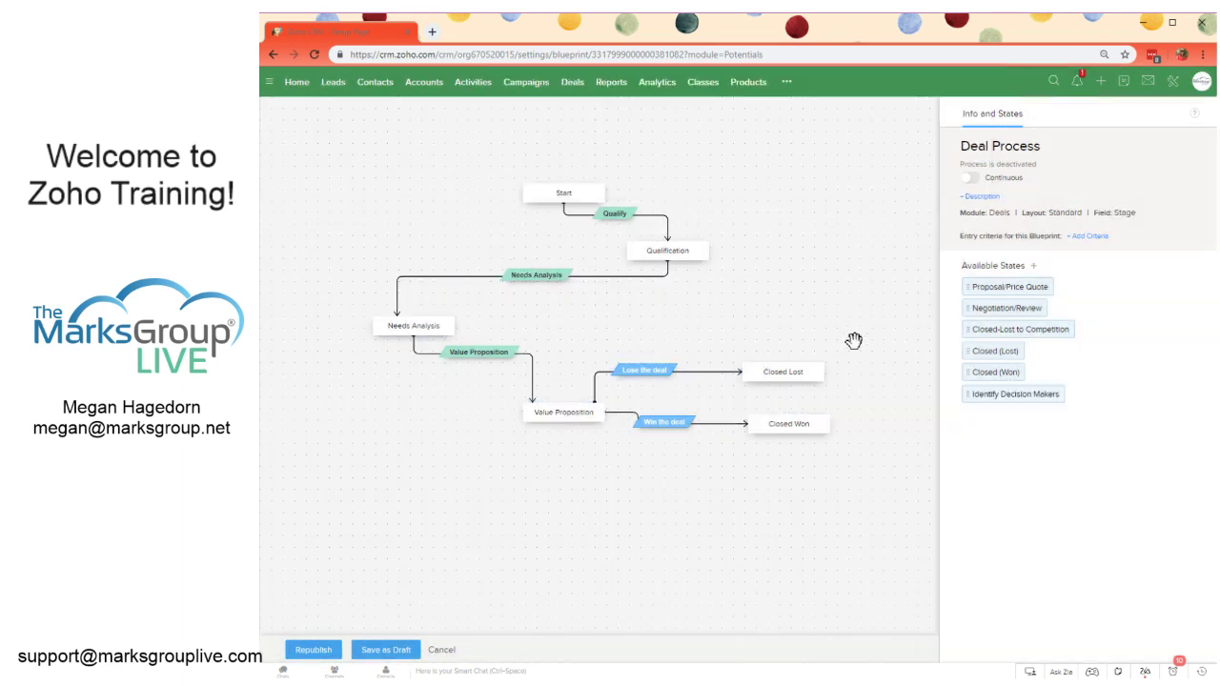
- Save the Deal Process blueprint as a draft
left_click(387, 652)
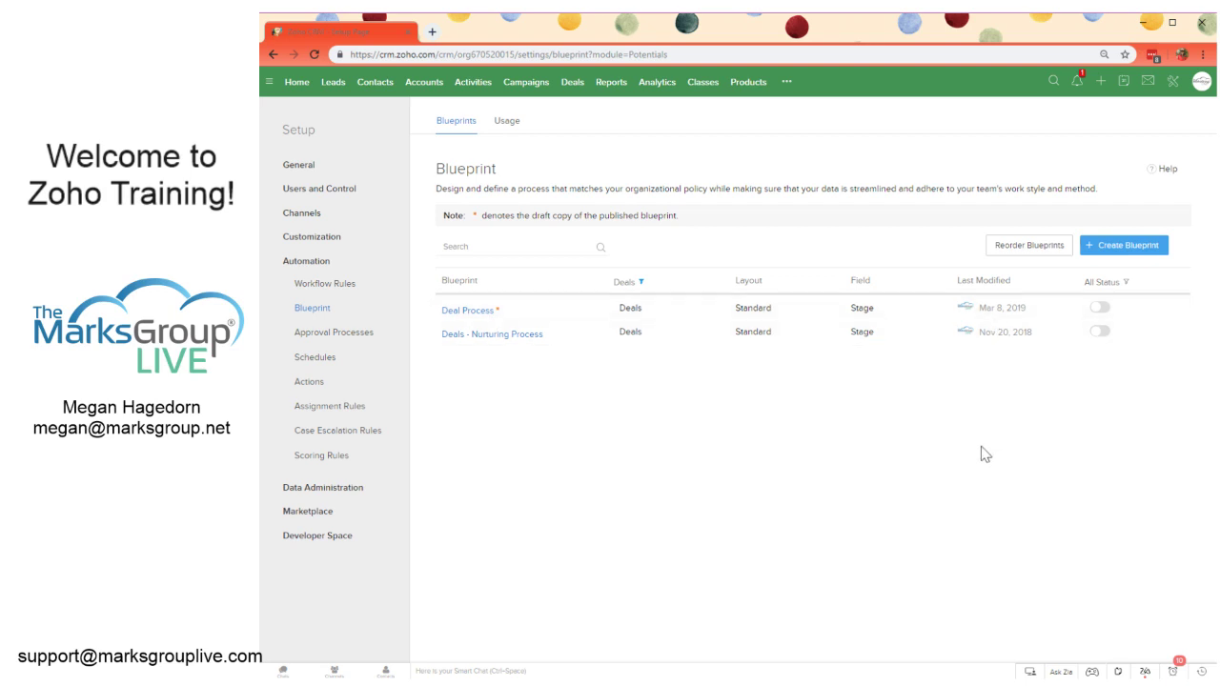
- Start a new blueprint named New Contact Process with Contacts as its module
left_click(1124, 252)
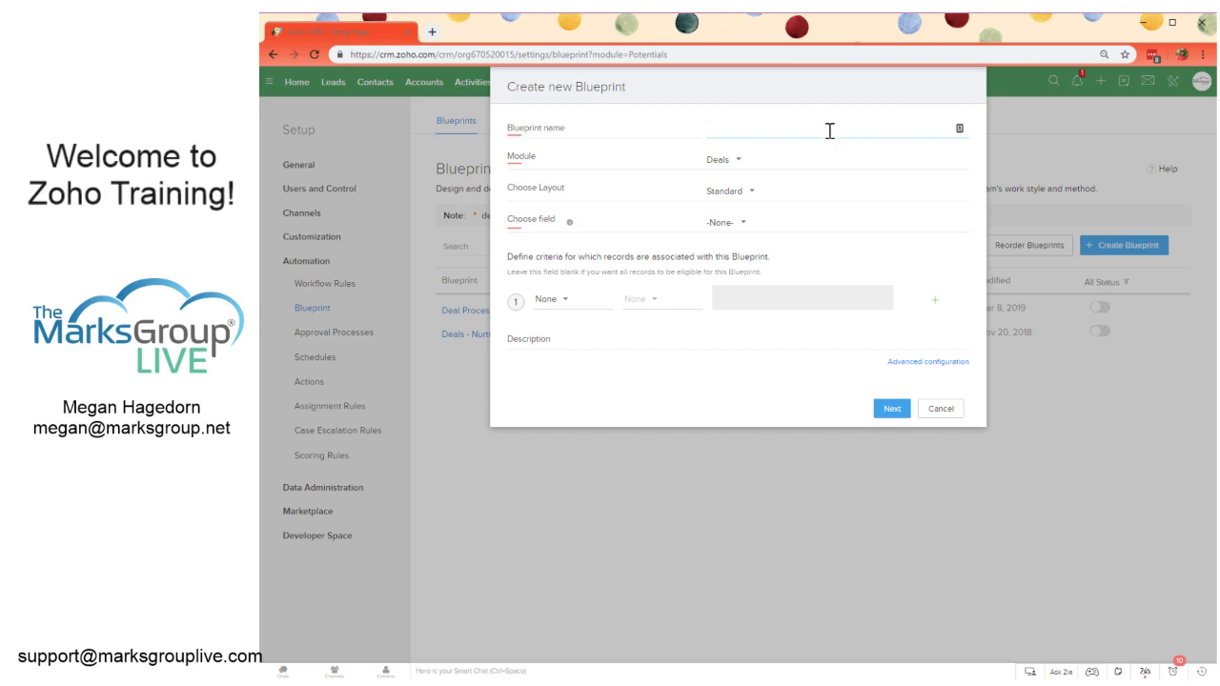
left_click(716, 169)
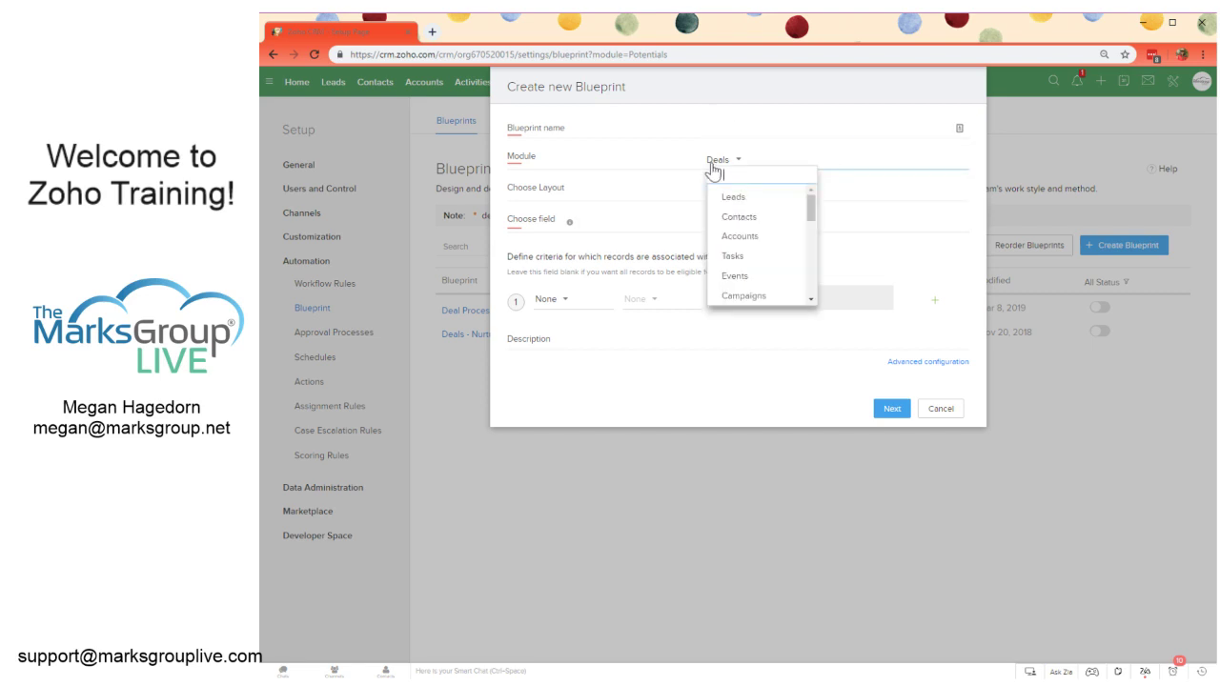
left_click(762, 130)
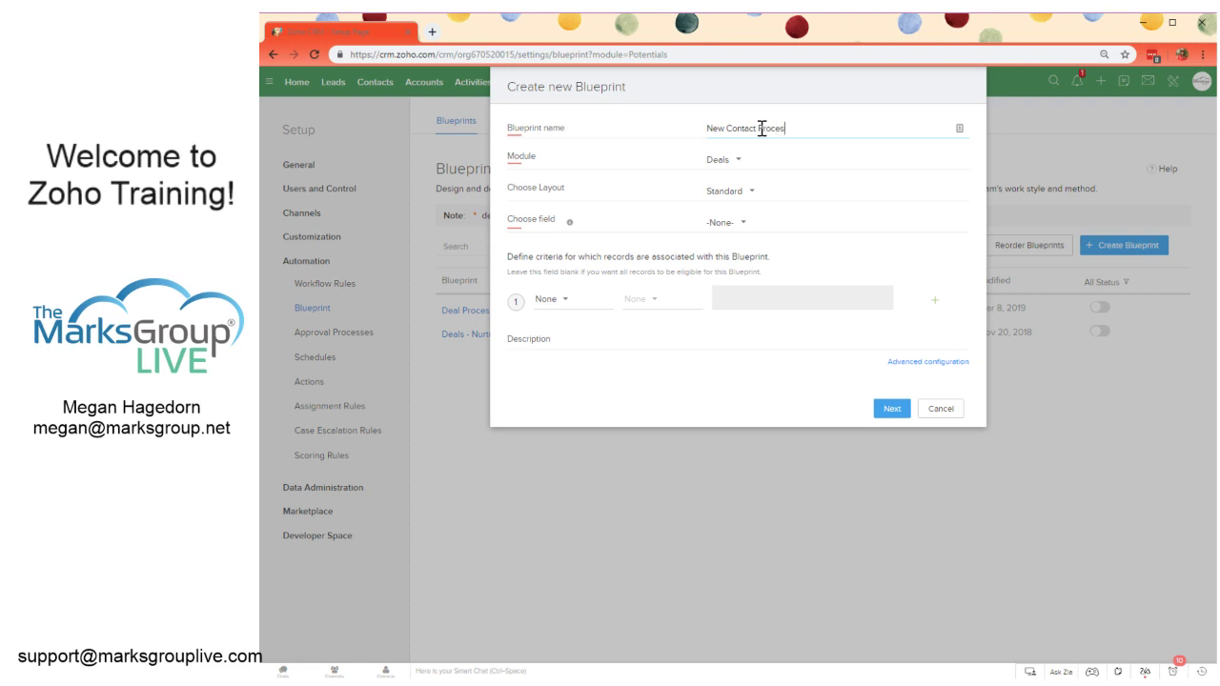
double_click(753, 164)
left_click(728, 162)
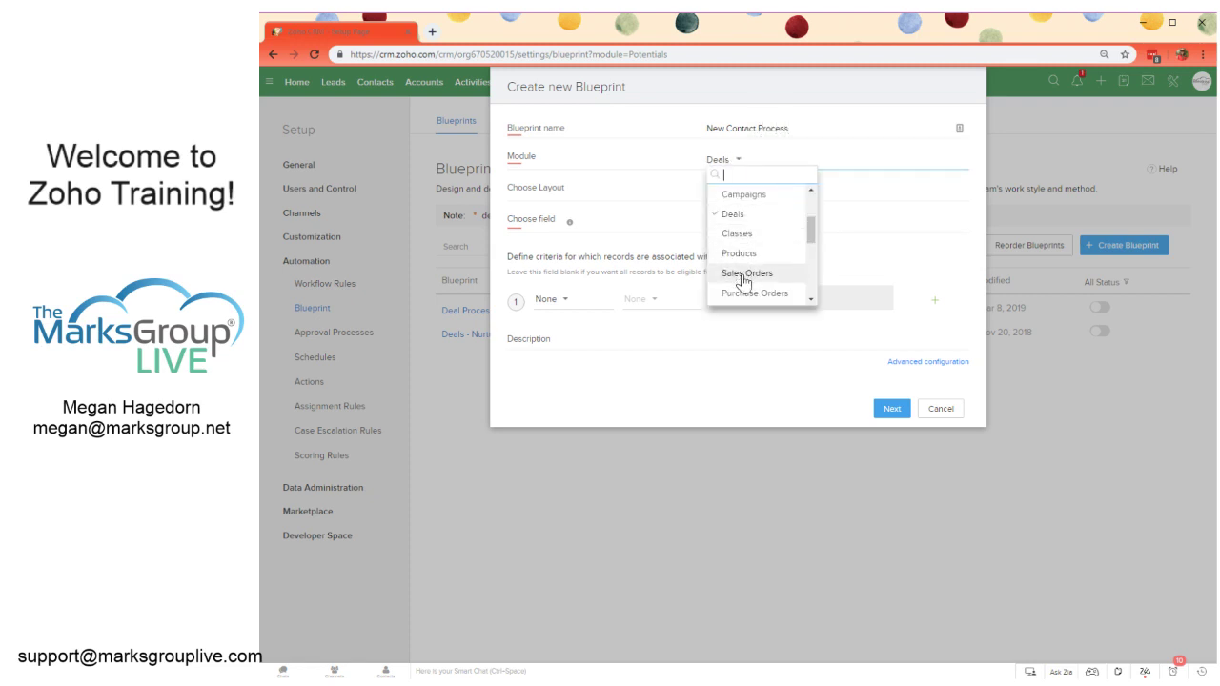
scroll(744, 283, "down", 1)
scroll(744, 277, "down", 2)
scroll(782, 248, "up", 3)
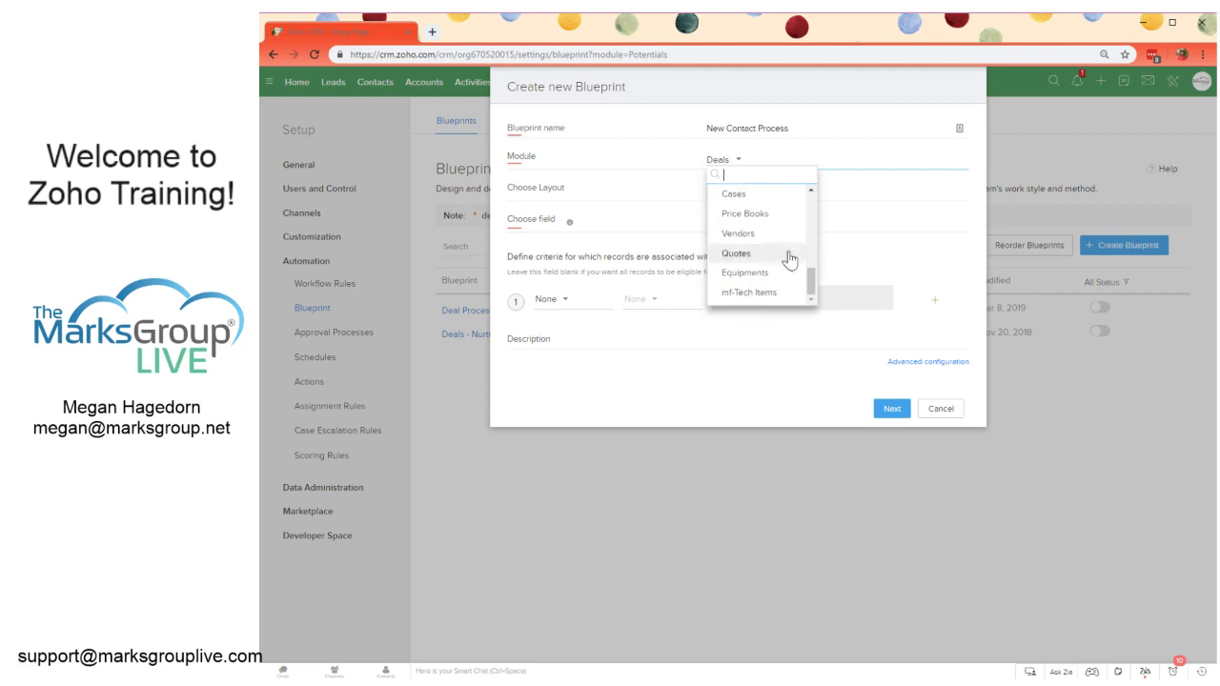
scroll(762, 238, "down", 1)
scroll(758, 219, "up", 5)
left_click(760, 220)
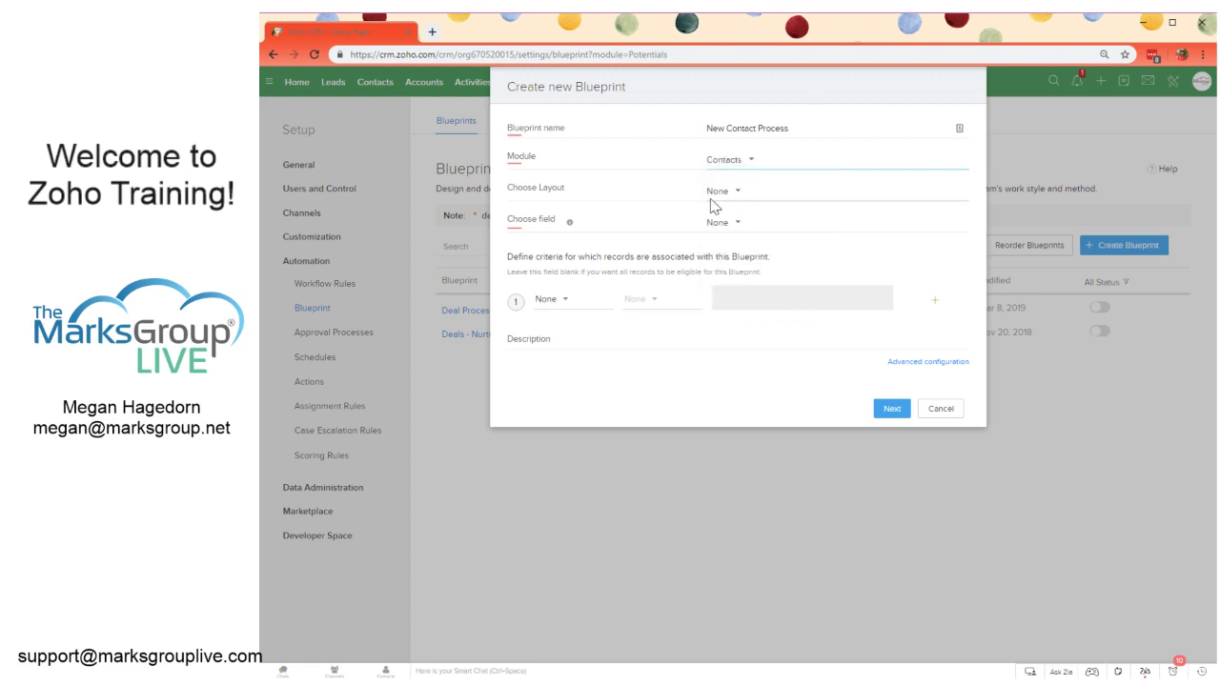
- Browse the available layout and field choices for the Contacts blueprint
left_click(736, 195)
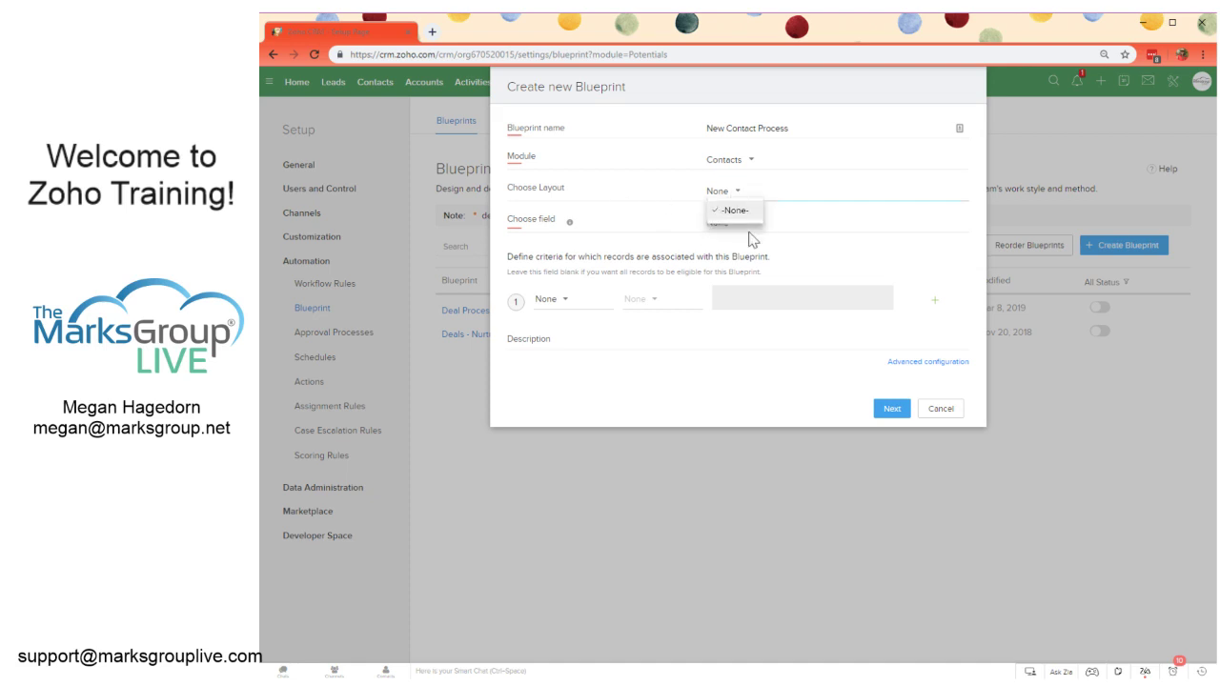
left_click(732, 198)
left_click(739, 195)
left_click(768, 195)
left_click(771, 197)
left_click(773, 203)
left_click(772, 204)
left_click(770, 229)
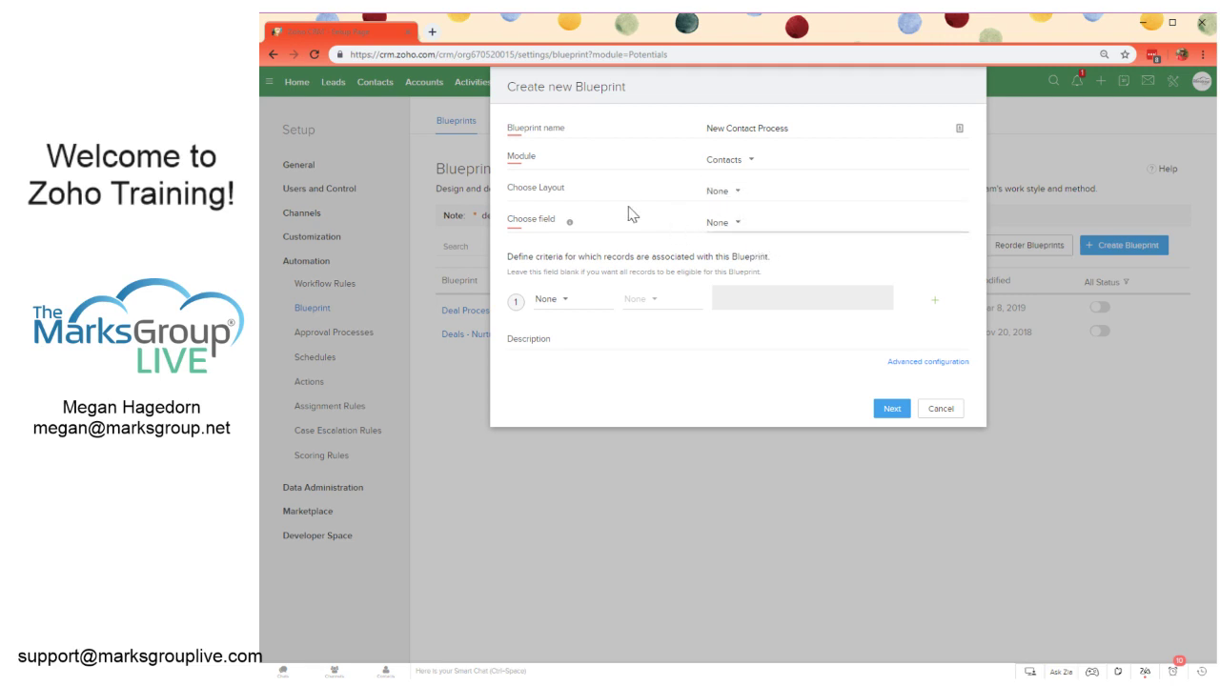
left_click(730, 202)
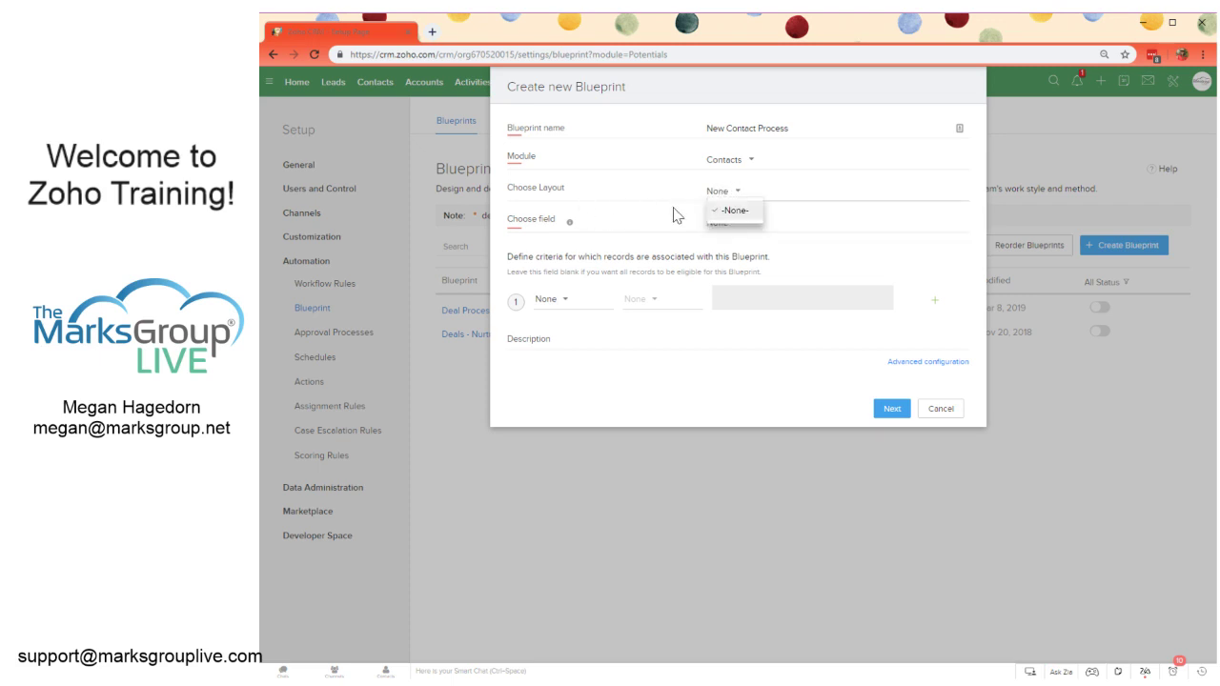
left_click(600, 248)
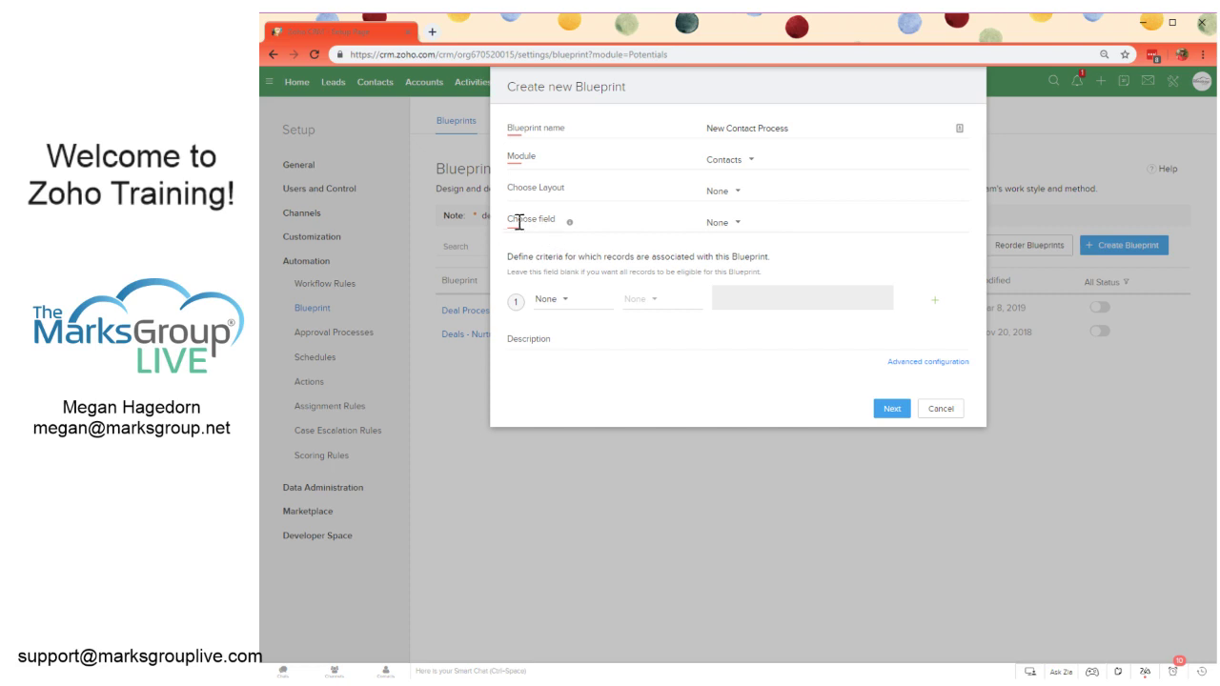
left_click(714, 227)
left_click(726, 227)
left_click(753, 226)
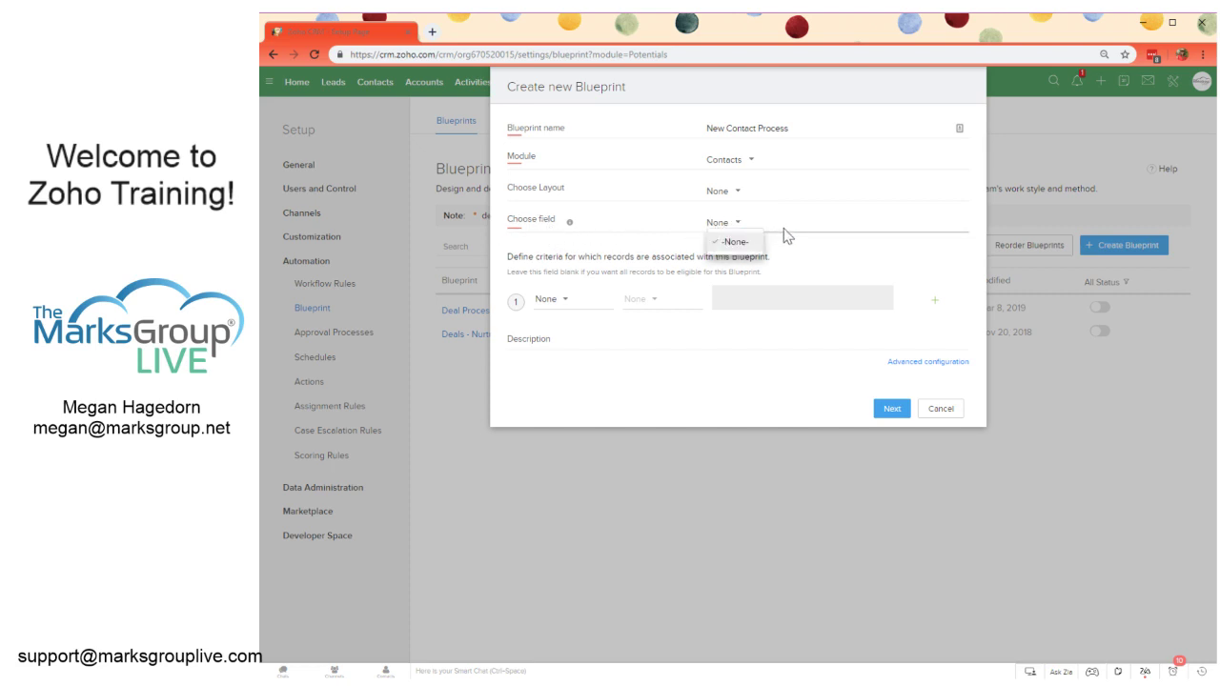
- Rename the blueprint to New Lead Process, set module to Leads and layout to Standard
left_click(748, 162)
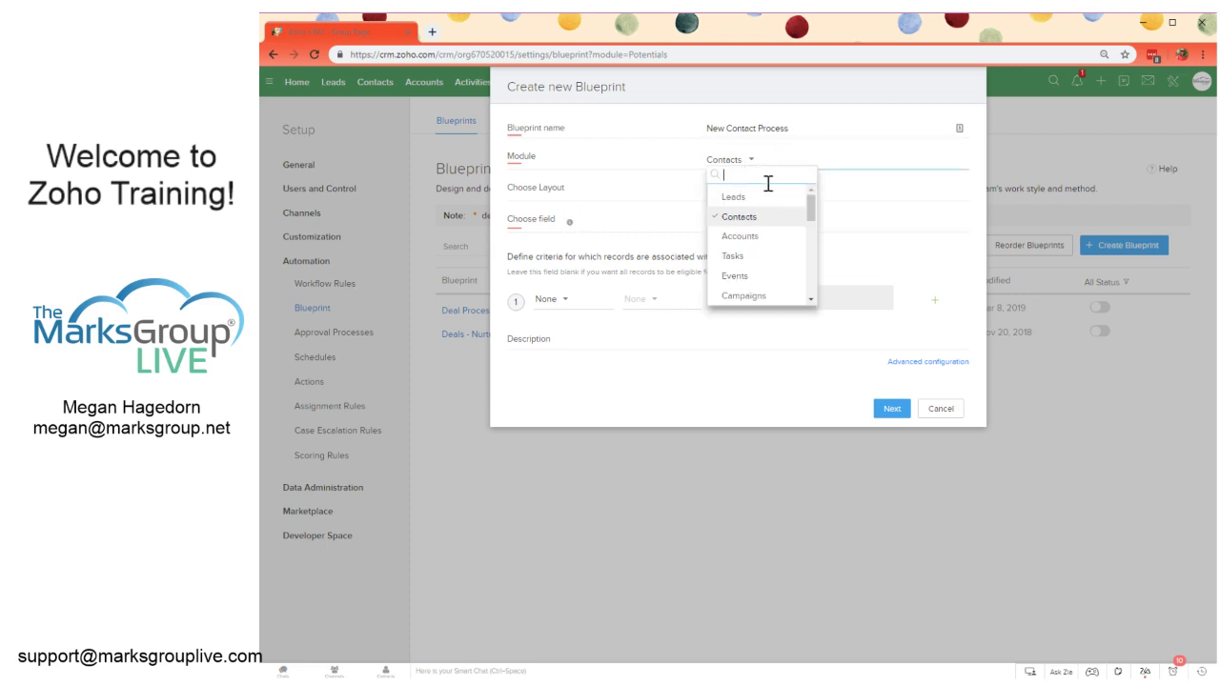
double_click(741, 128)
key("BackSpace")
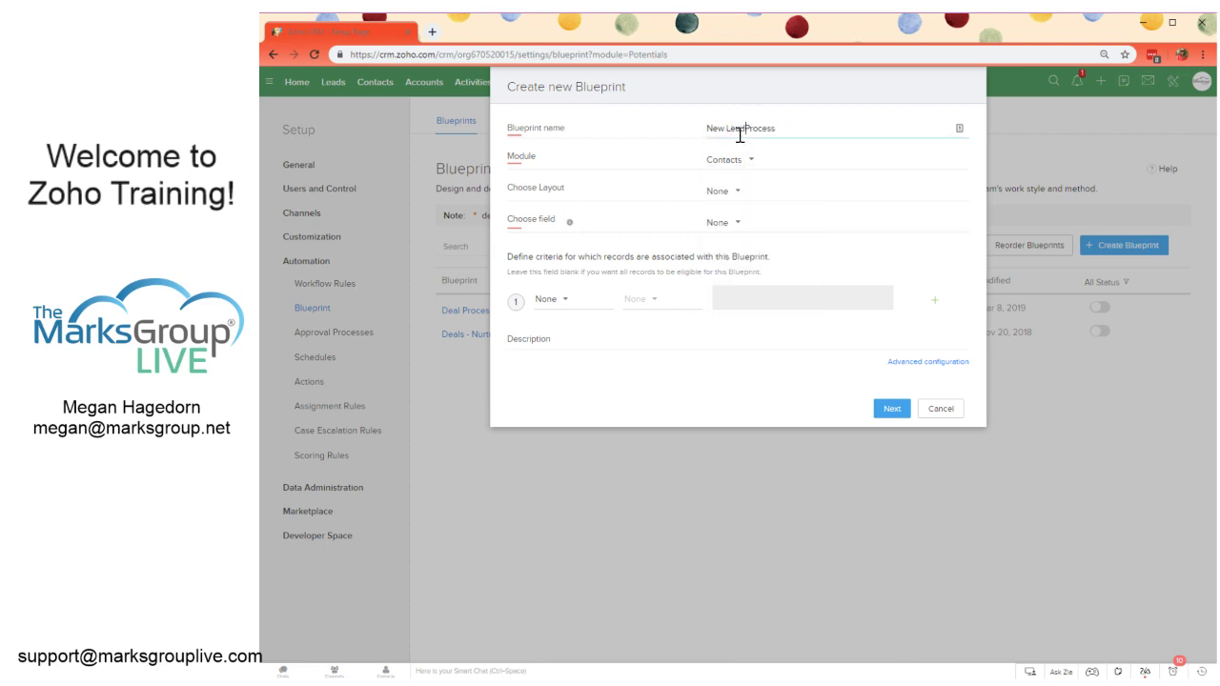
left_click(749, 162)
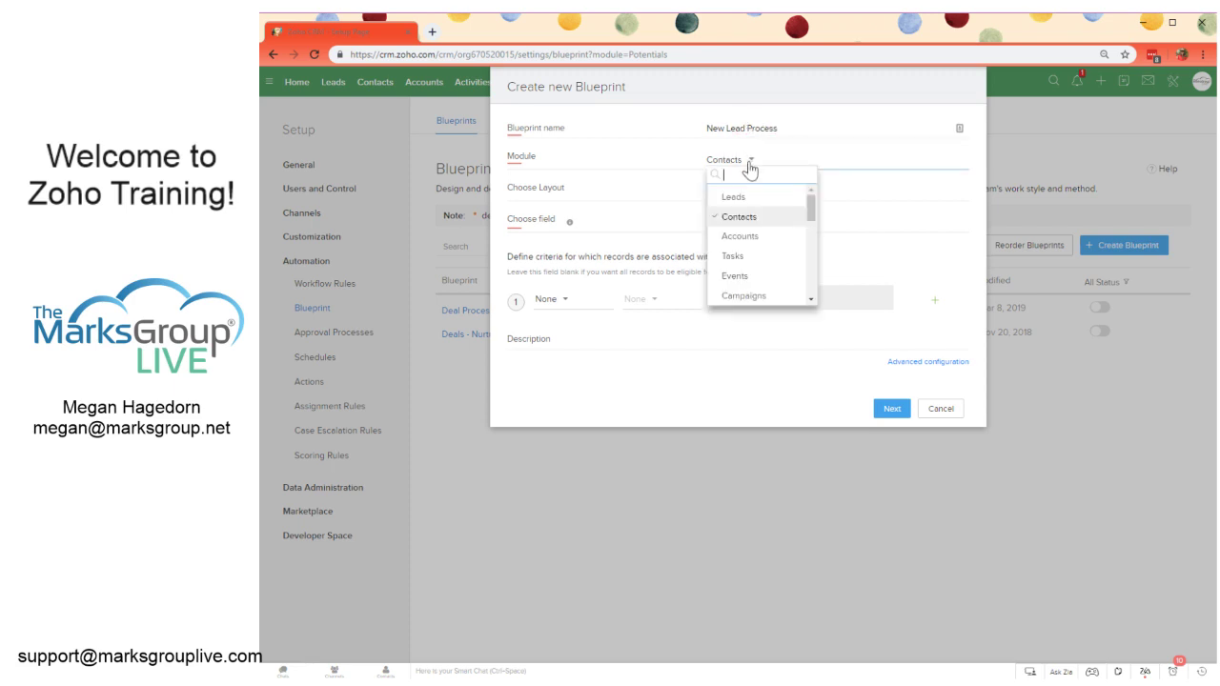
left_click(749, 204)
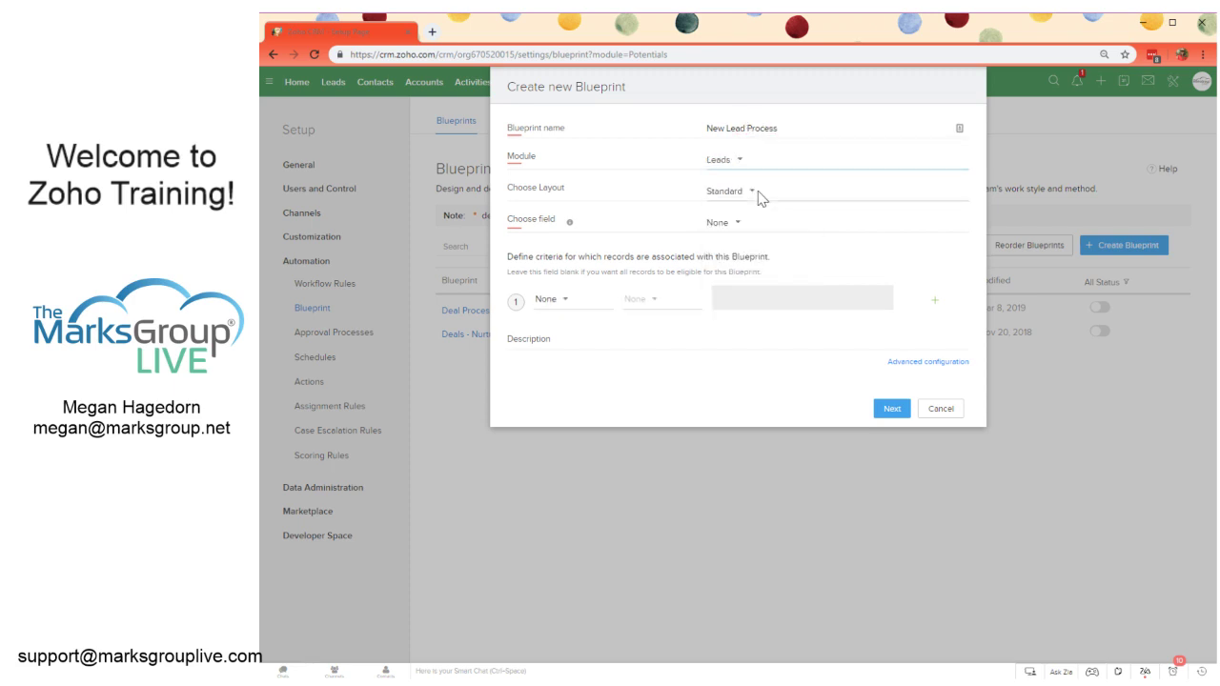
left_click(730, 194)
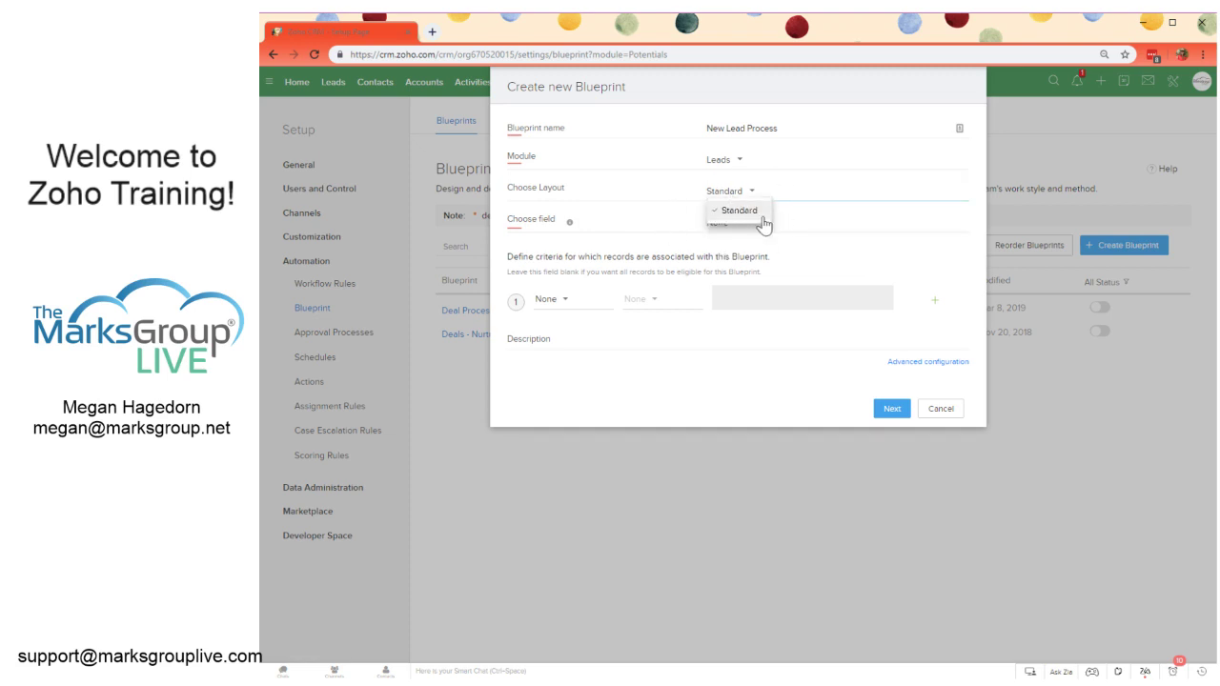
left_click(762, 218)
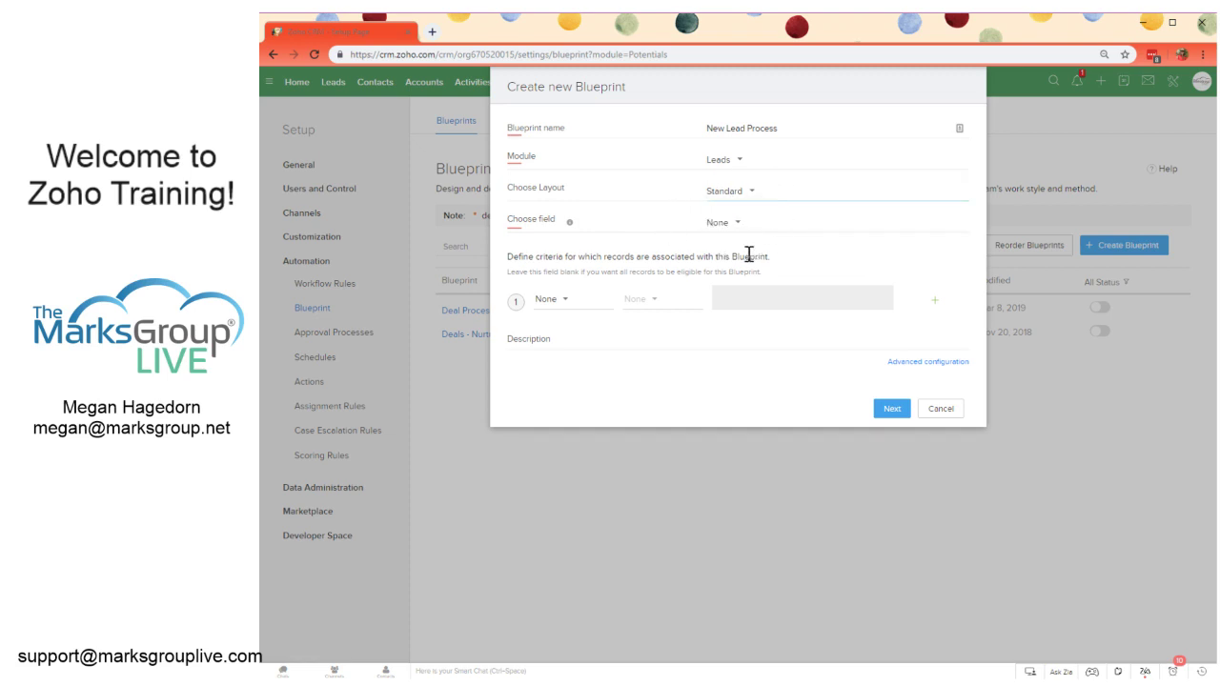
- Choose Lead Status as the tracked field and proceed to the empty blueprint canvas
left_click(515, 220)
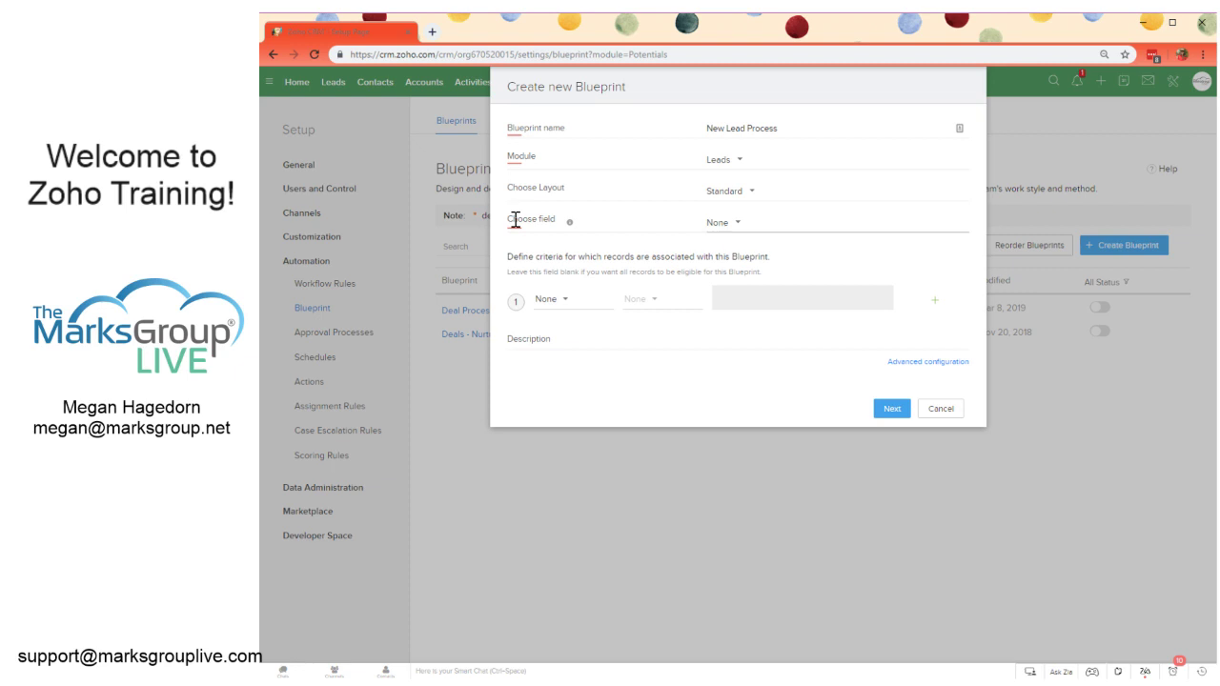
left_click(711, 229)
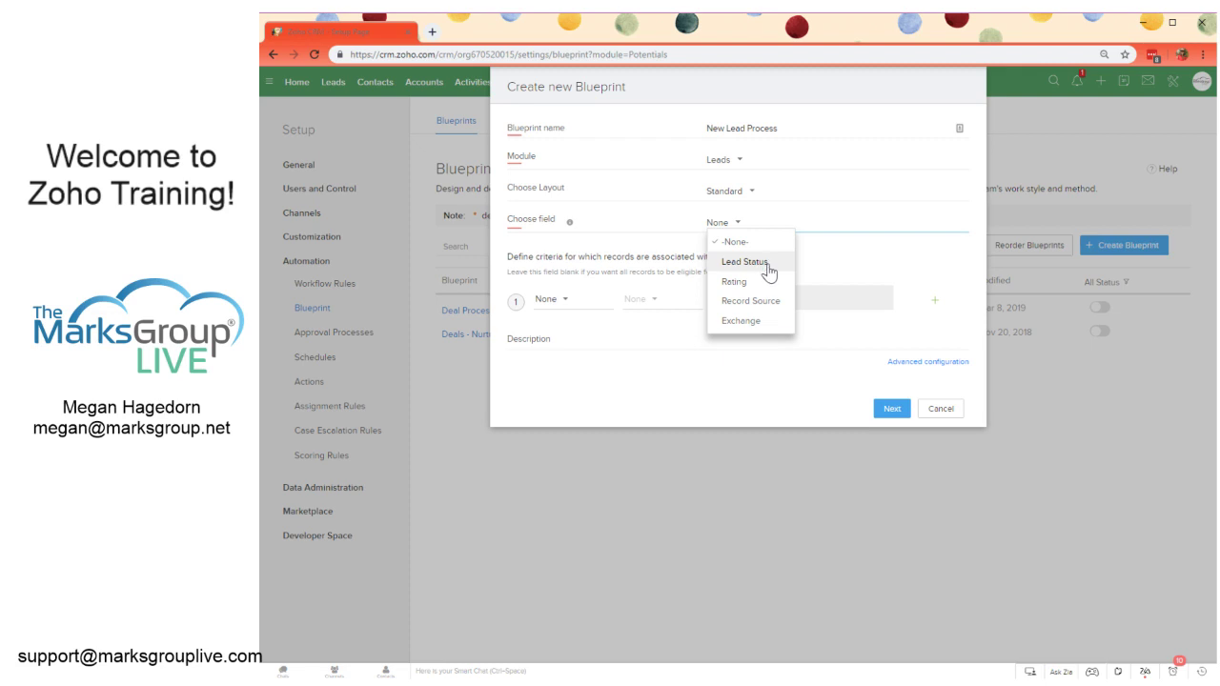
left_click(775, 263)
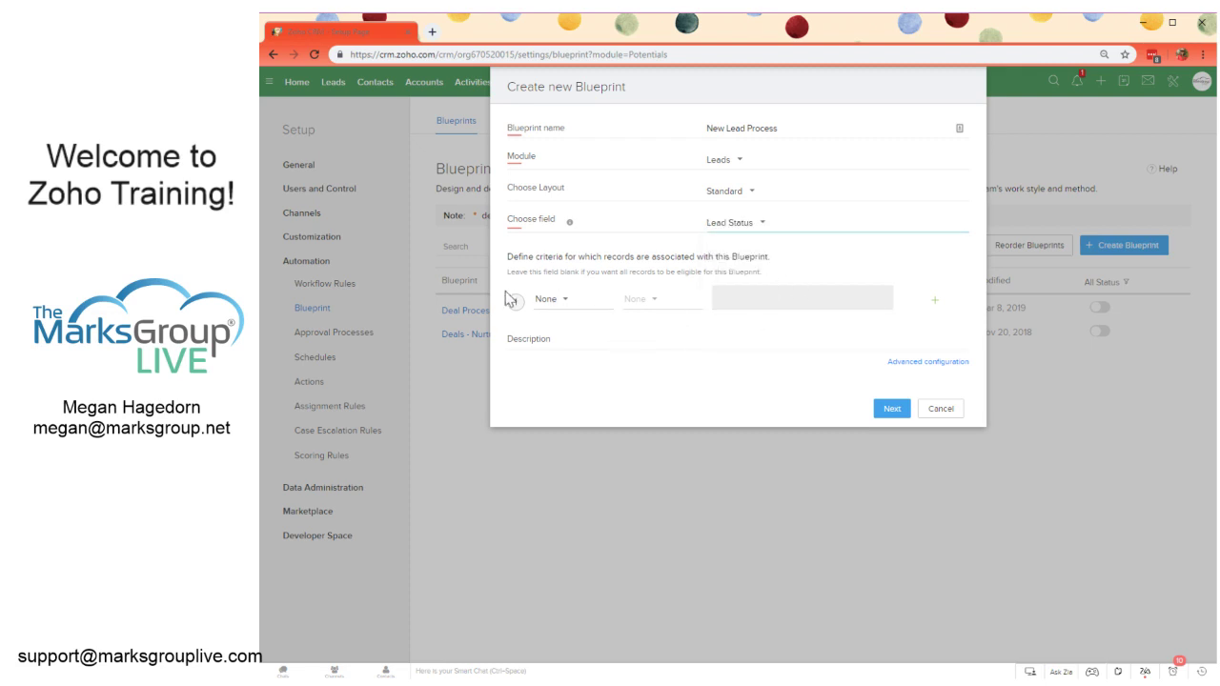
left_click_drag(527, 257, 710, 258)
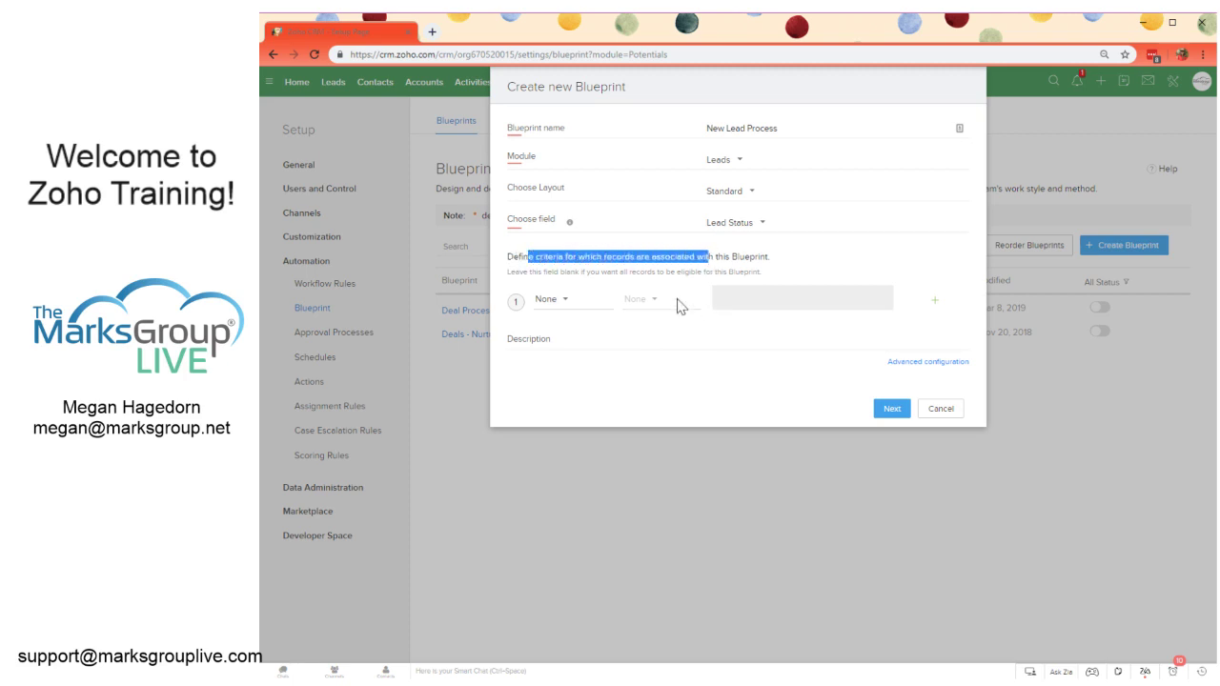
left_click(636, 289)
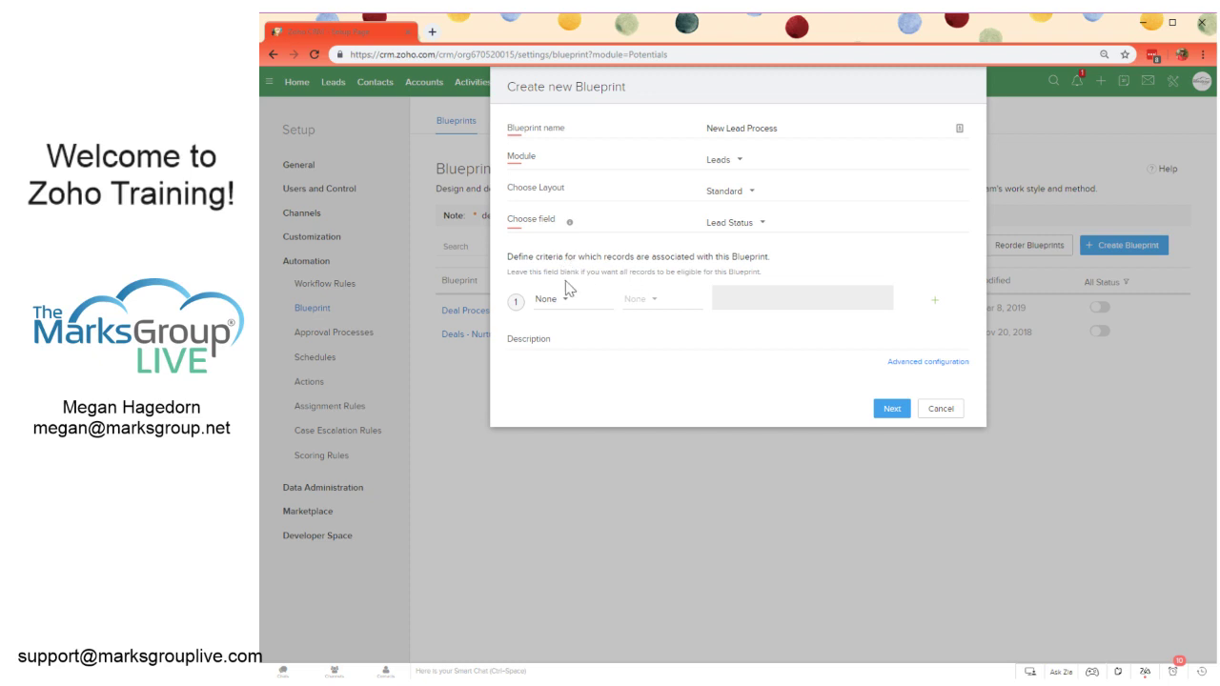
left_click_drag(670, 272, 753, 273)
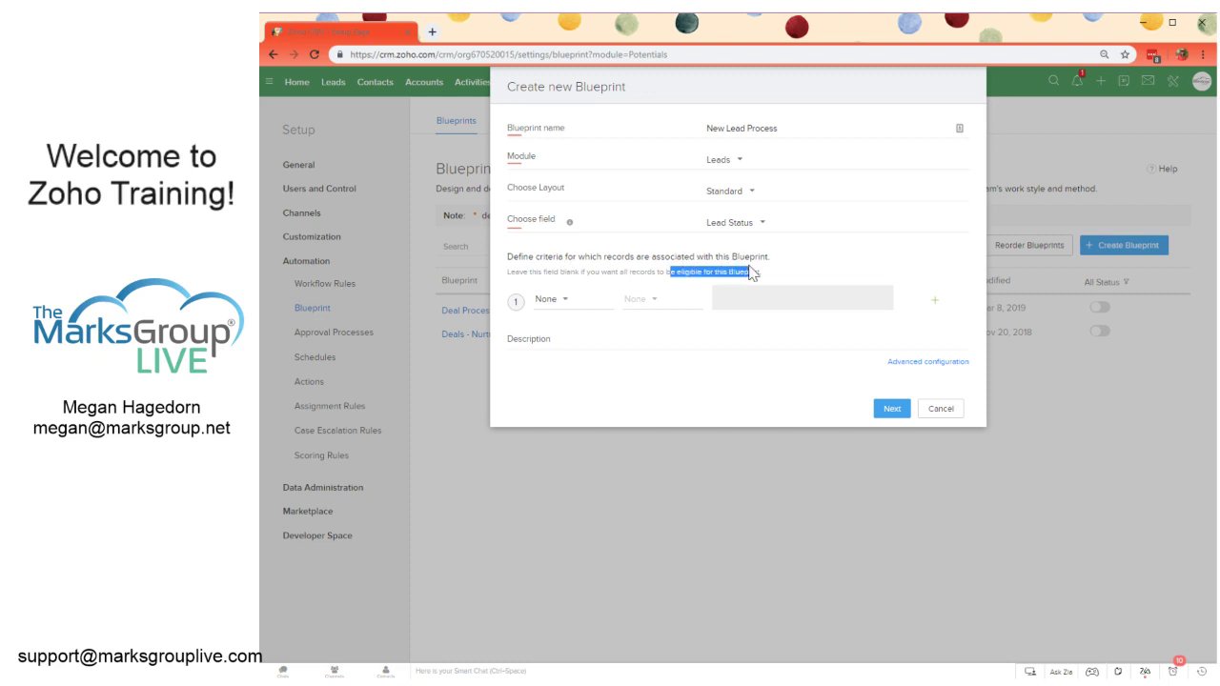
left_click(701, 276)
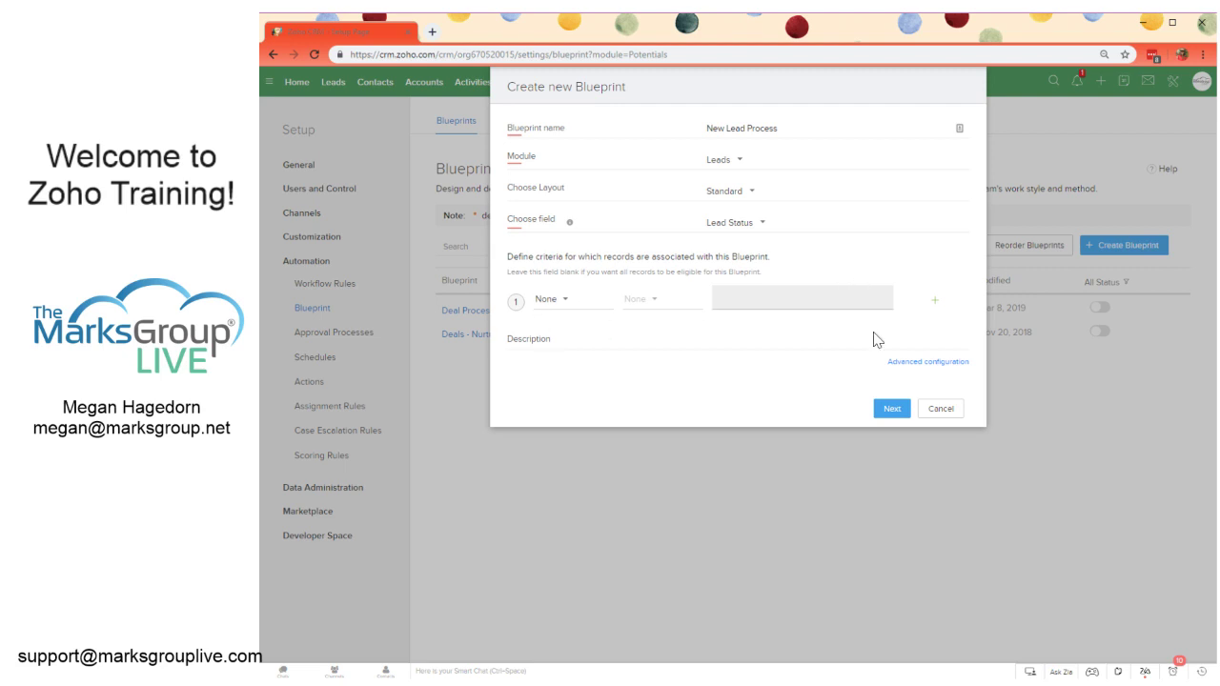
left_click(892, 410)
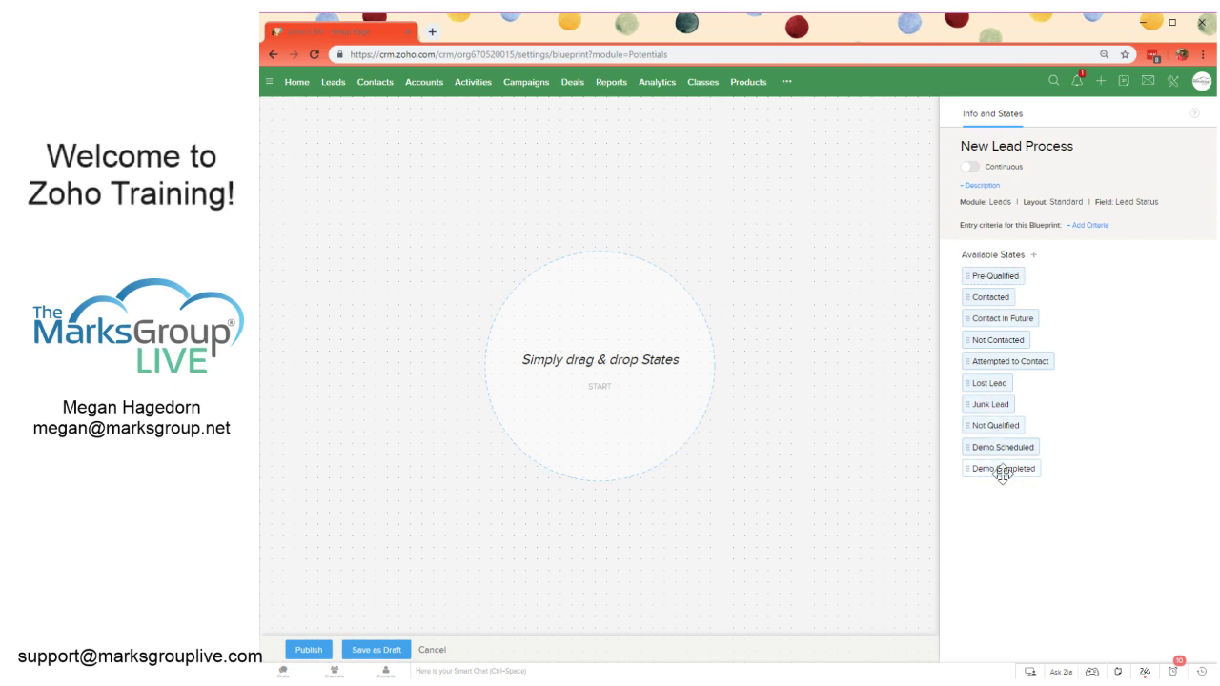
- Attach Pre-Qualified onto Start, then lay out Contacted, Contact in Future and Not Contacted below it
left_click_drag(1002, 275, 585, 316)
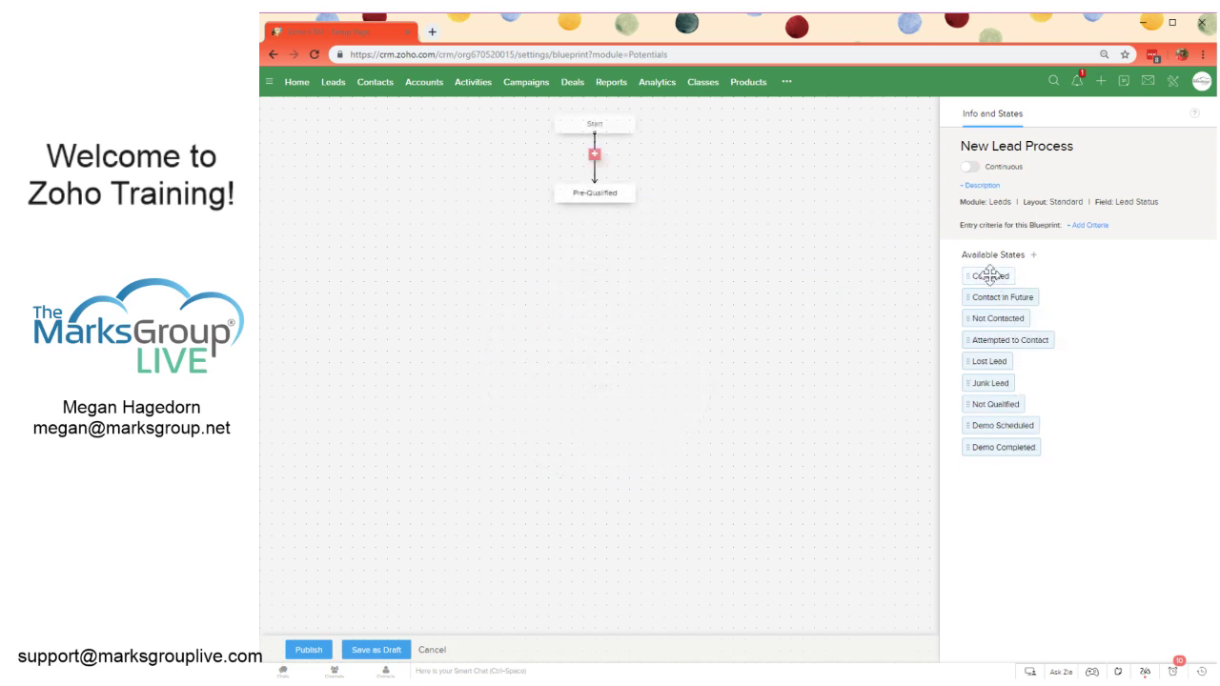
left_click_drag(989, 276, 624, 325)
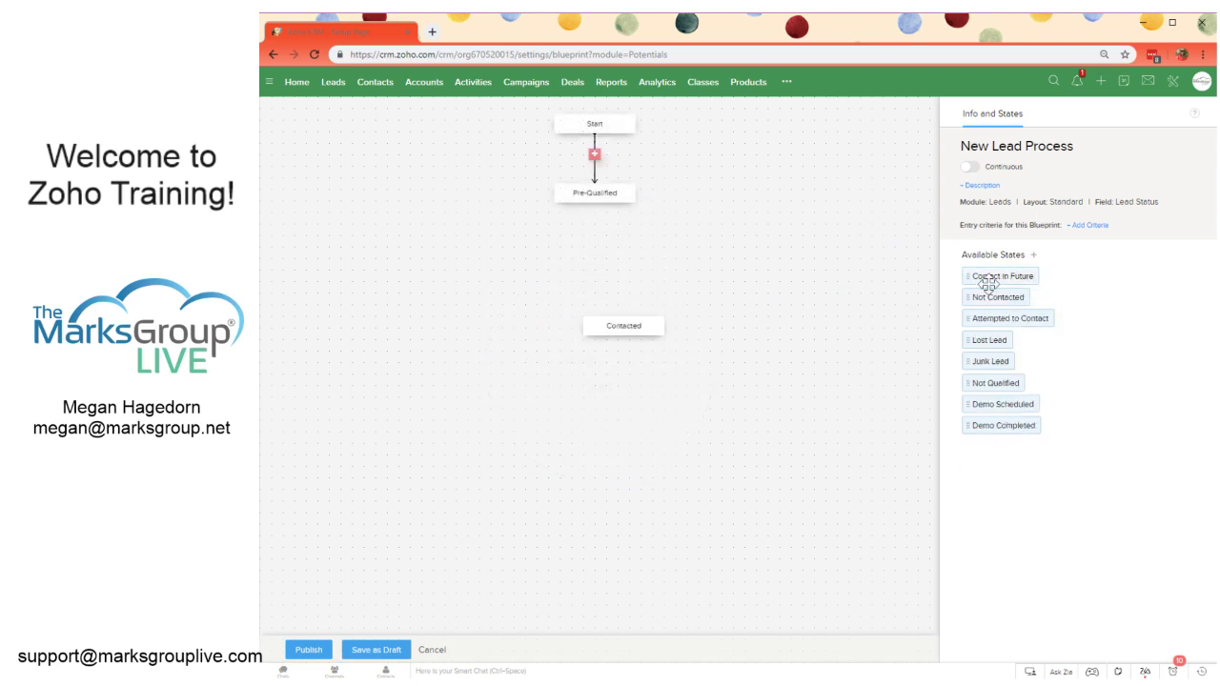
left_click_drag(989, 277, 652, 417)
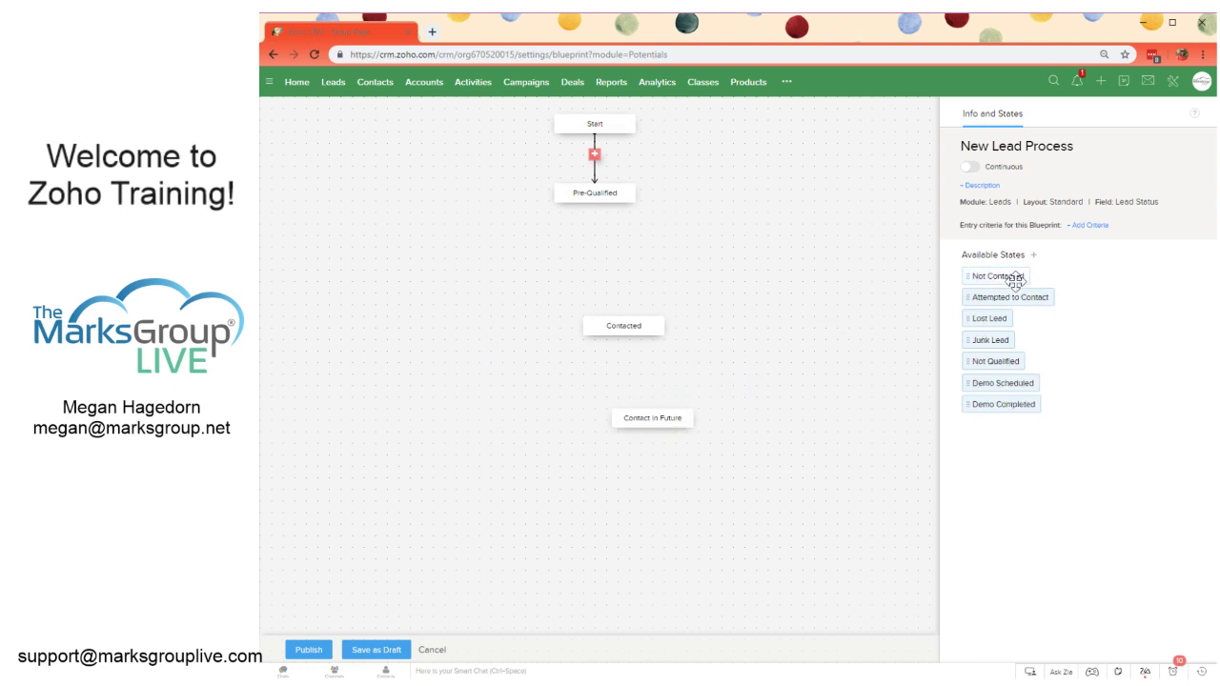
left_click_drag(1015, 280, 651, 498)
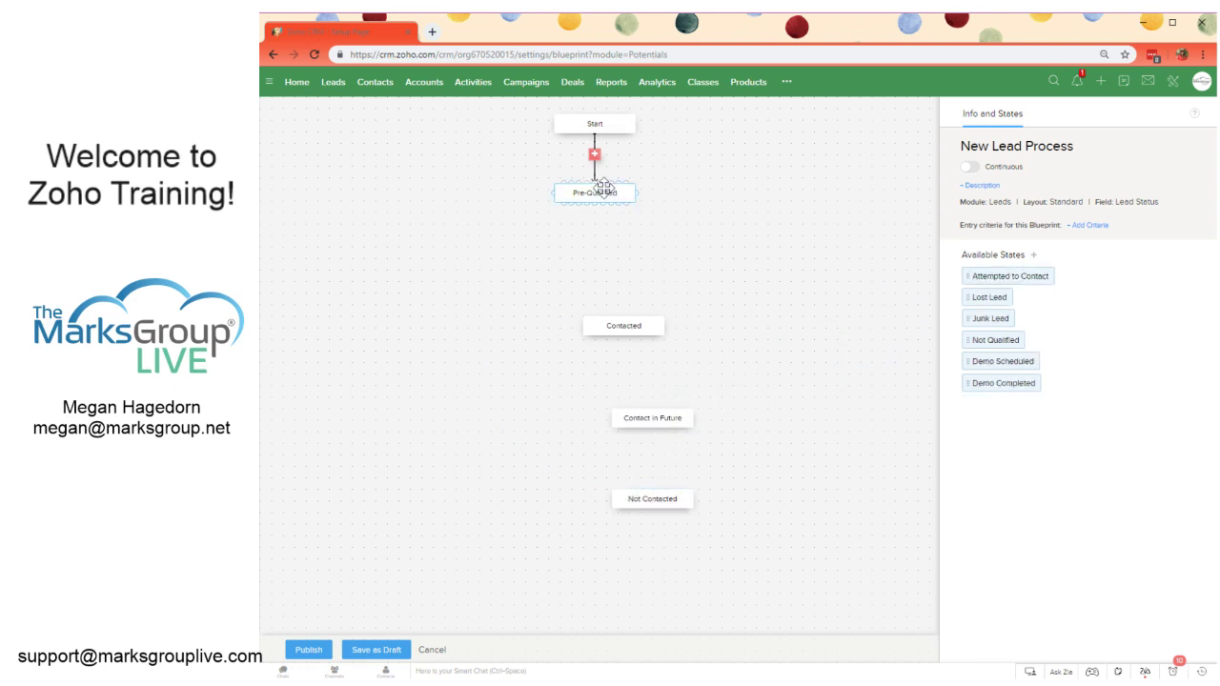
- Add a Pre-qualified? transition from Start to Pre-Qualified and save it
left_click(597, 154)
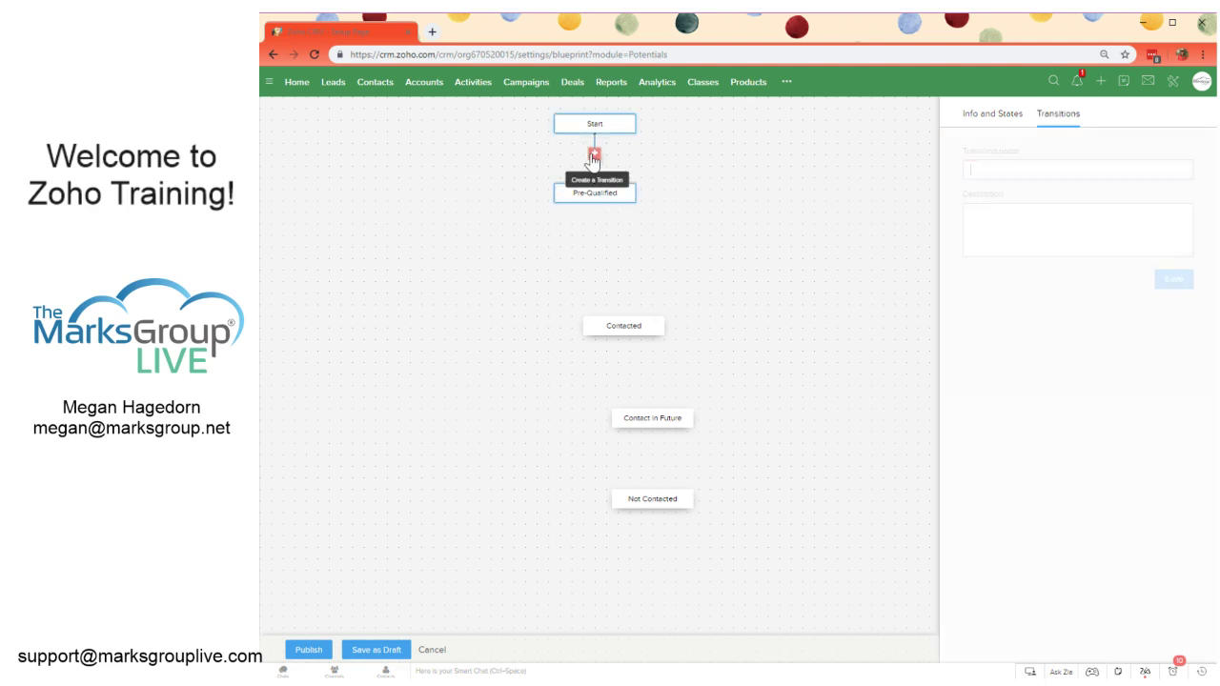
type("Pre-qualified?")
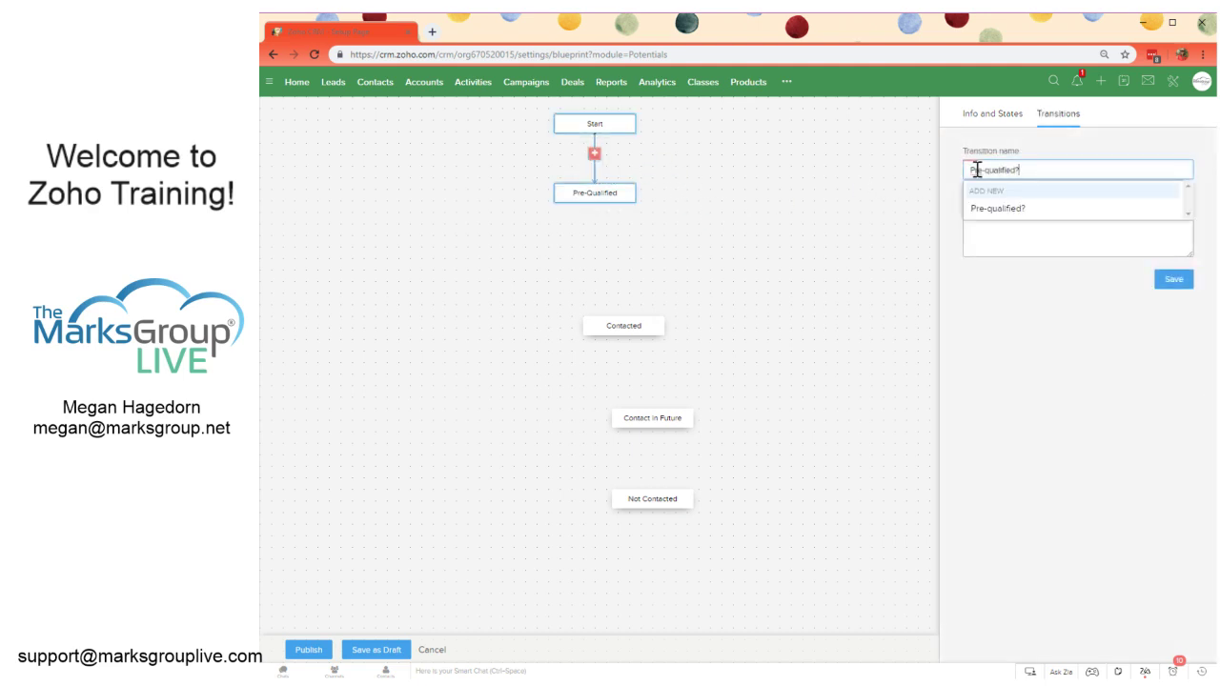
left_click(1068, 246)
left_click(1171, 281)
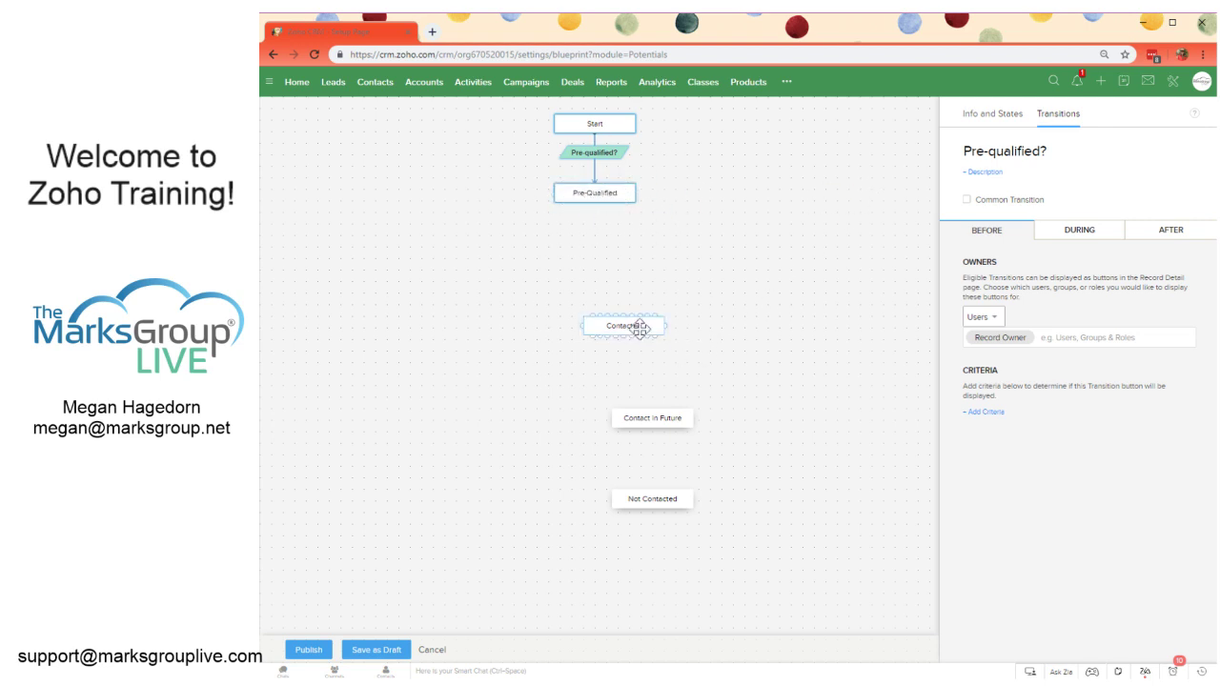
- Place Contacted under Pre-Qualified, connect them, and save a Contacted? transition
left_click_drag(639, 321, 610, 263)
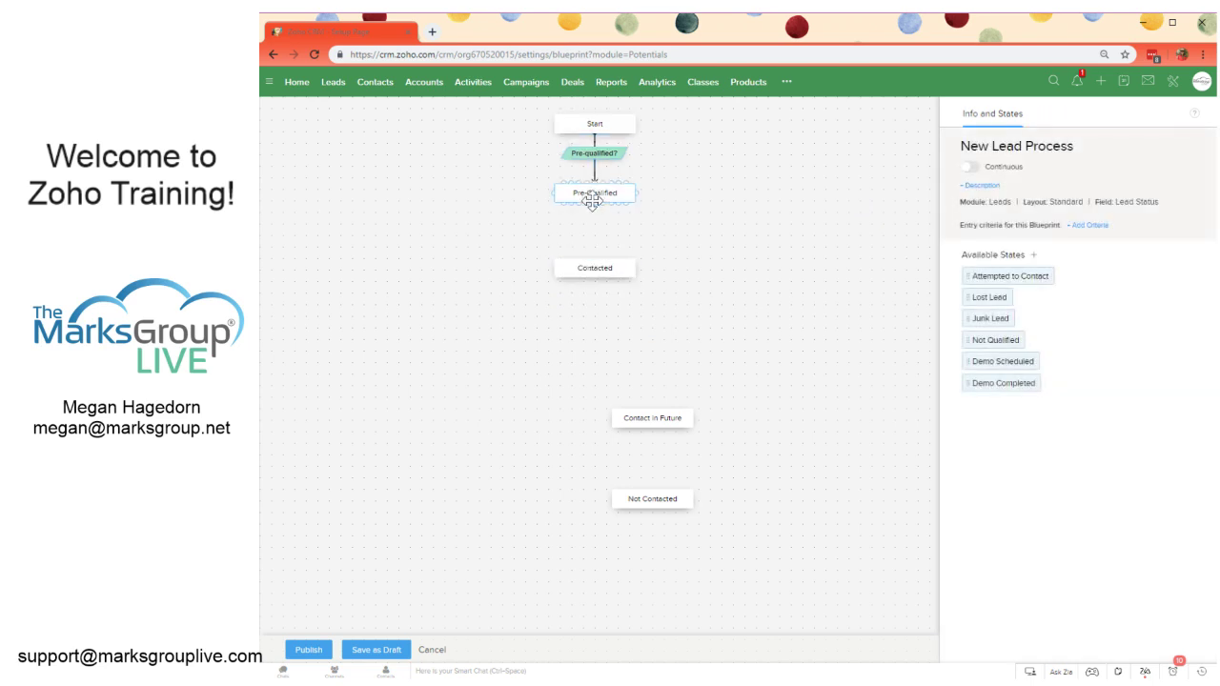
left_click_drag(594, 208, 590, 263)
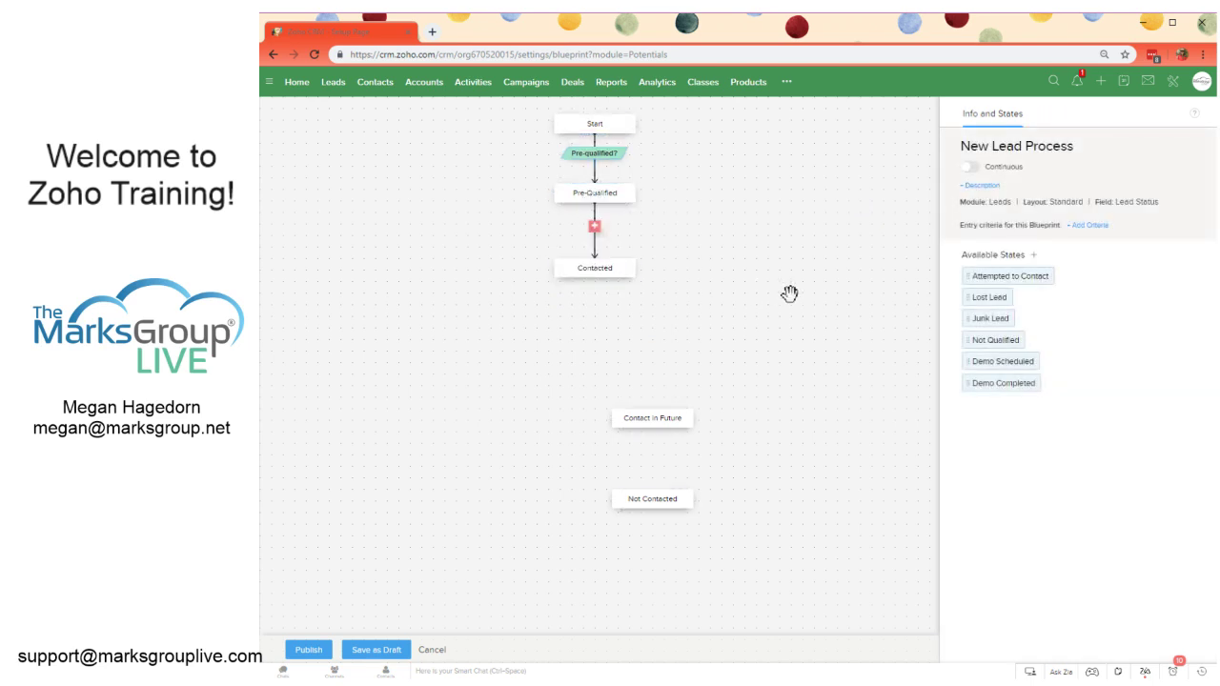
left_click(595, 226)
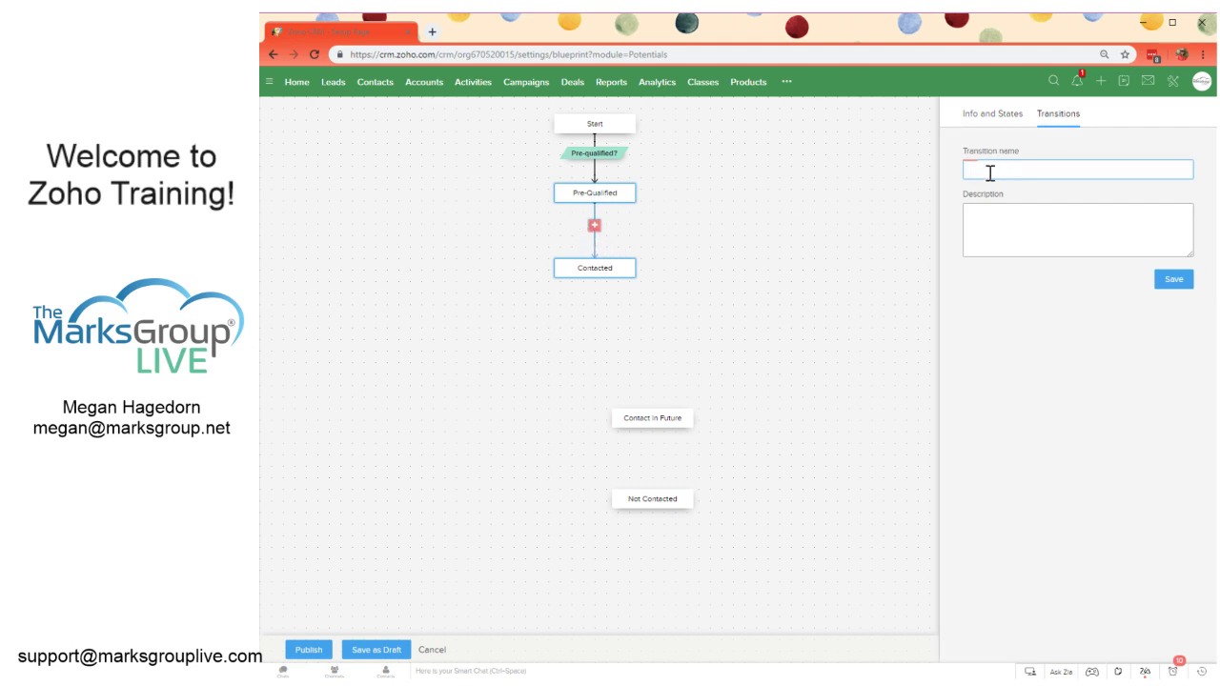
type("Contacted")
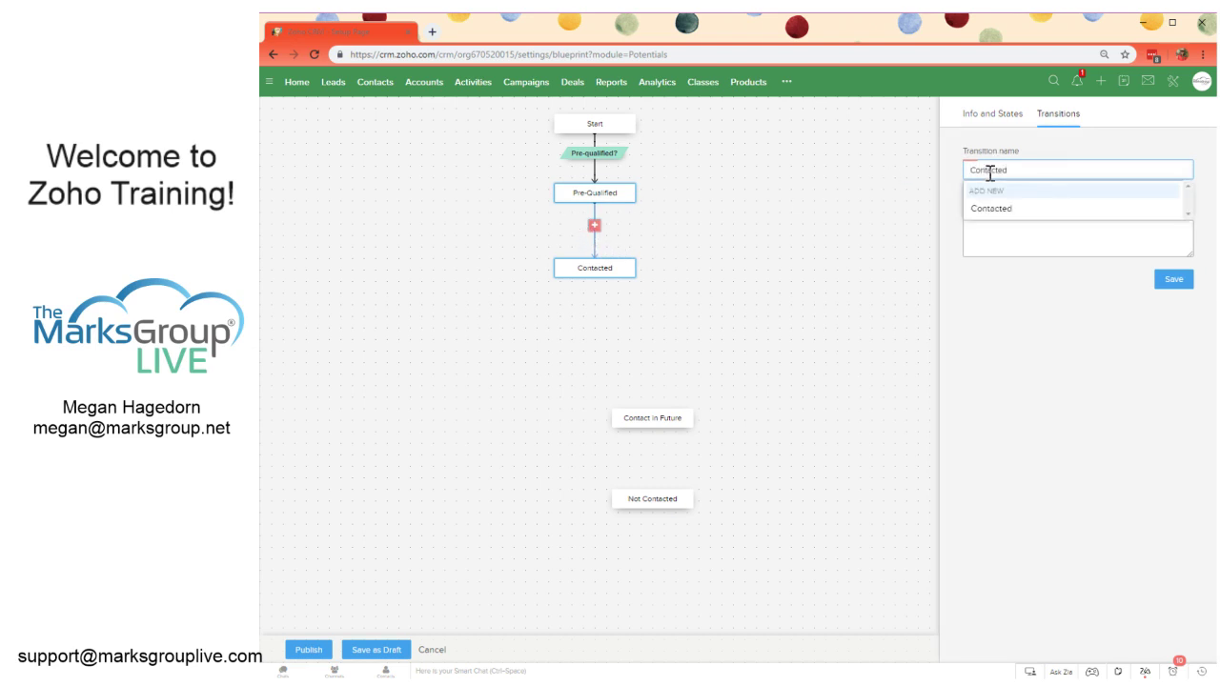
type("?")
left_click(1176, 282)
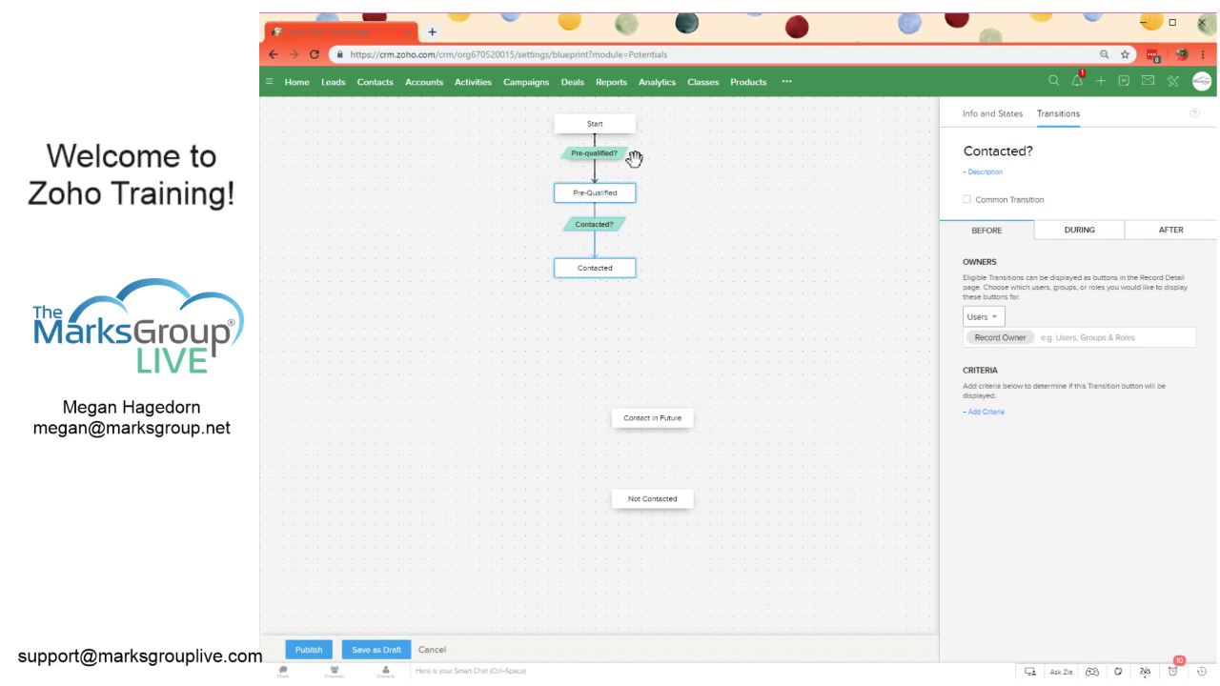
- Add a During message 'Please refer to lead contact' to the Contacted? transition
left_click(1102, 236)
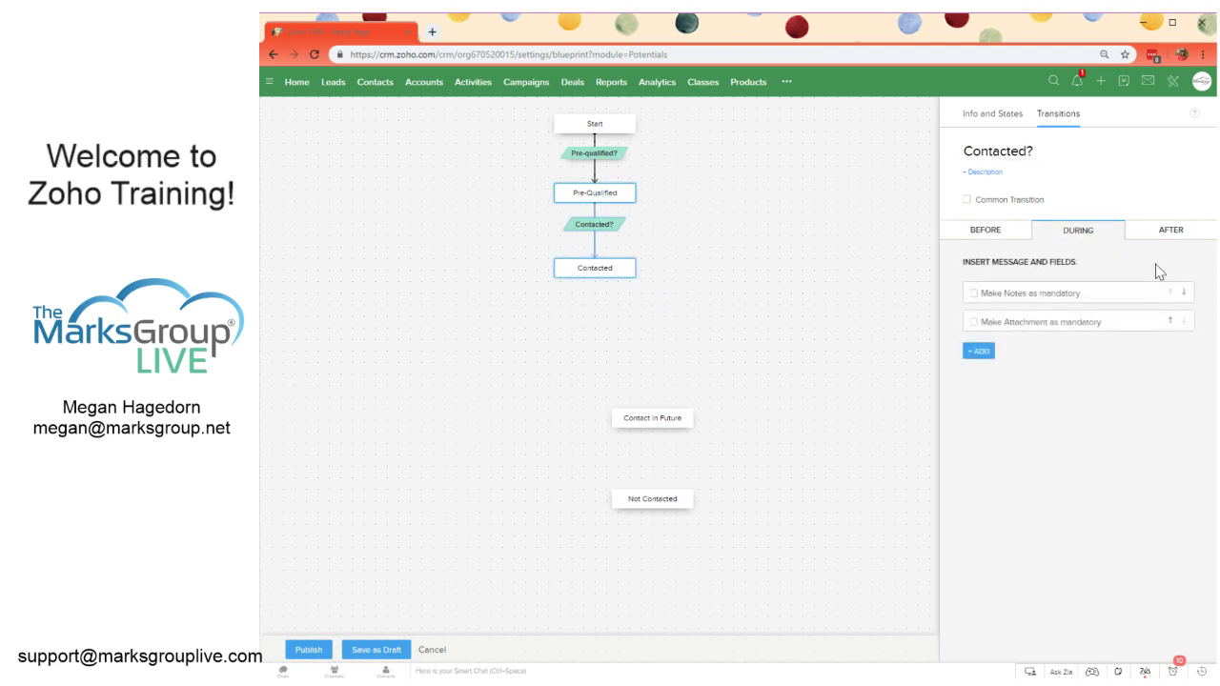
left_click(979, 352)
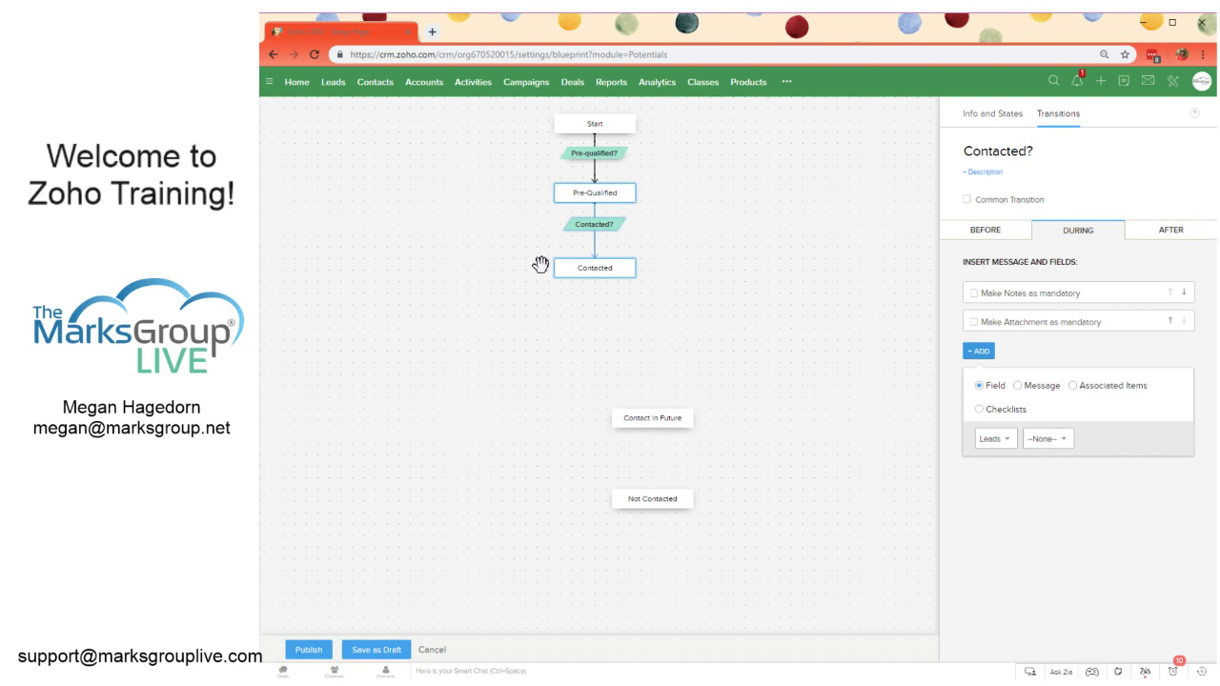
left_click(1028, 386)
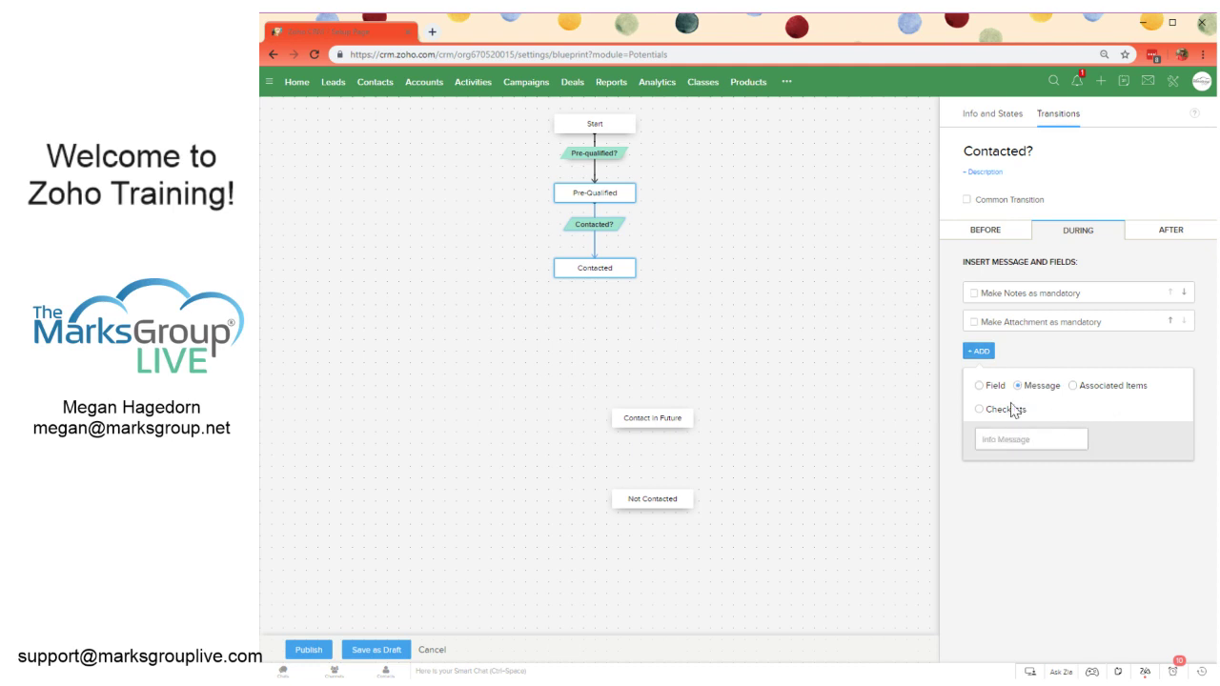
left_click(1012, 439)
type("Plea")
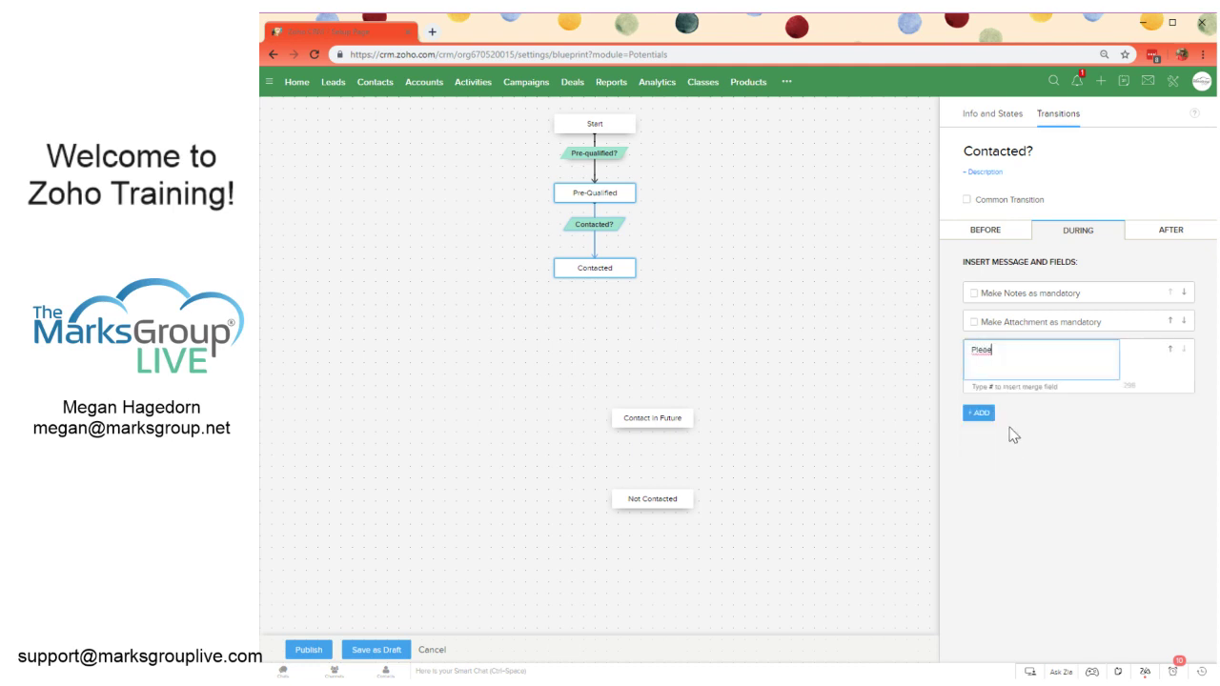
type("se refer to lead contact")
- Review the Associated Items and Checklists options without adding either
left_click(986, 420)
left_click(1075, 448)
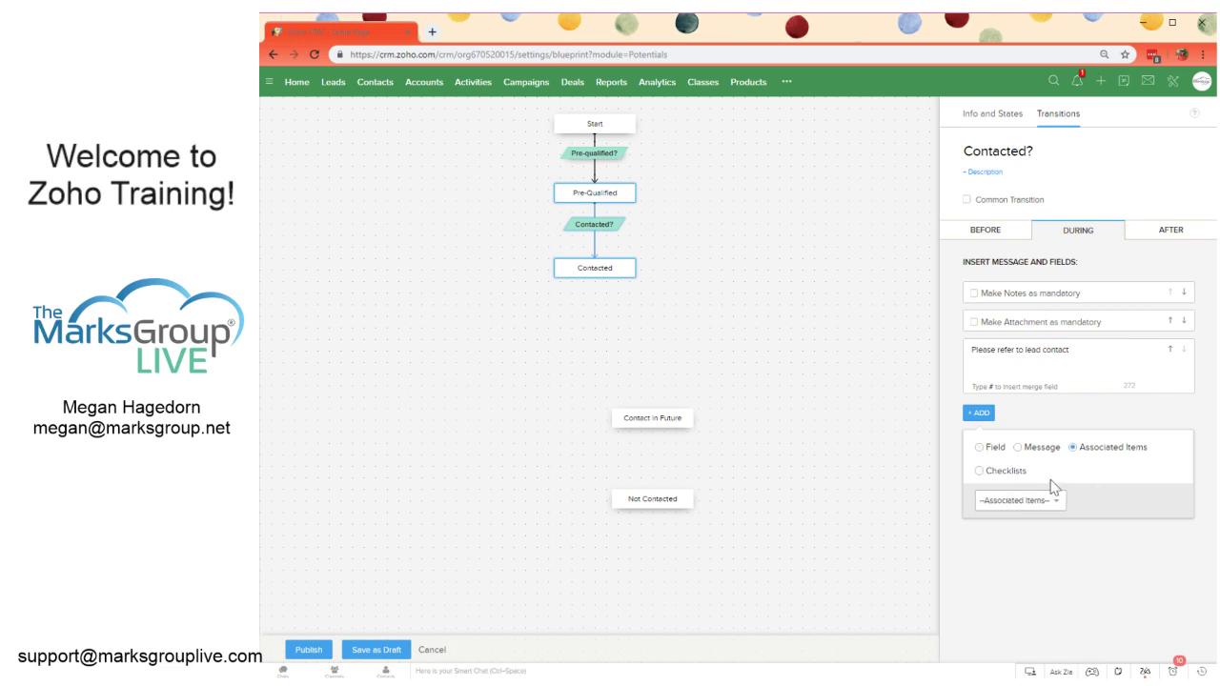
left_click(1025, 503)
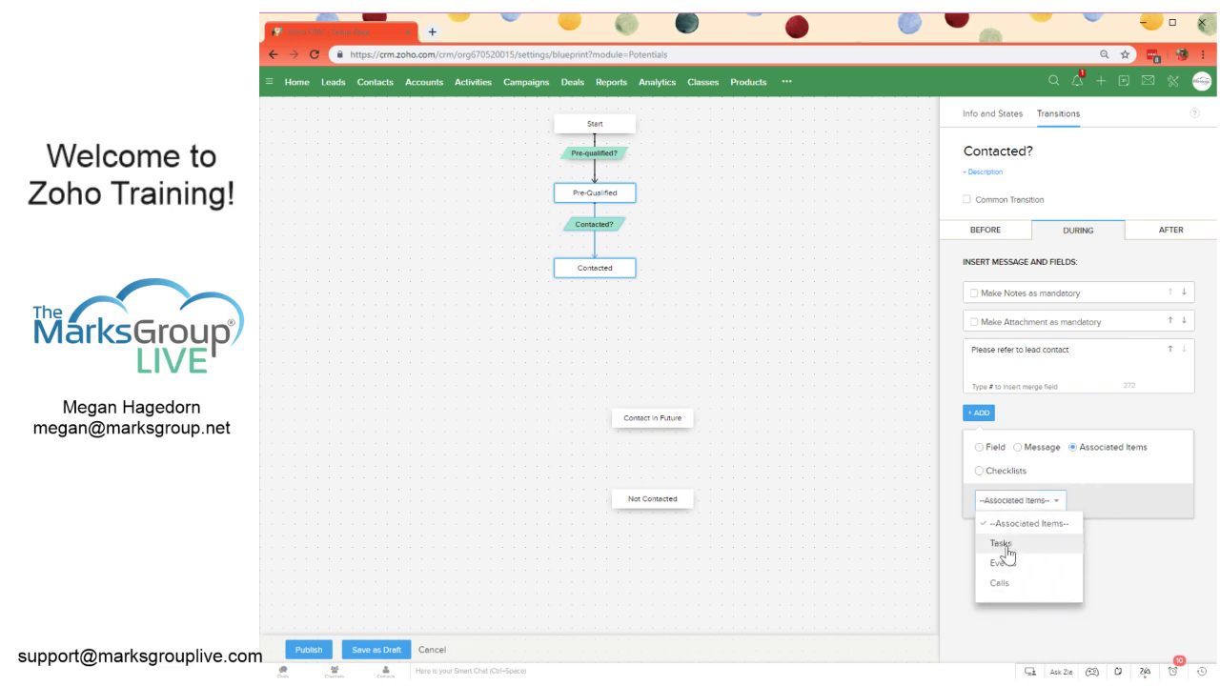
left_click(1077, 491)
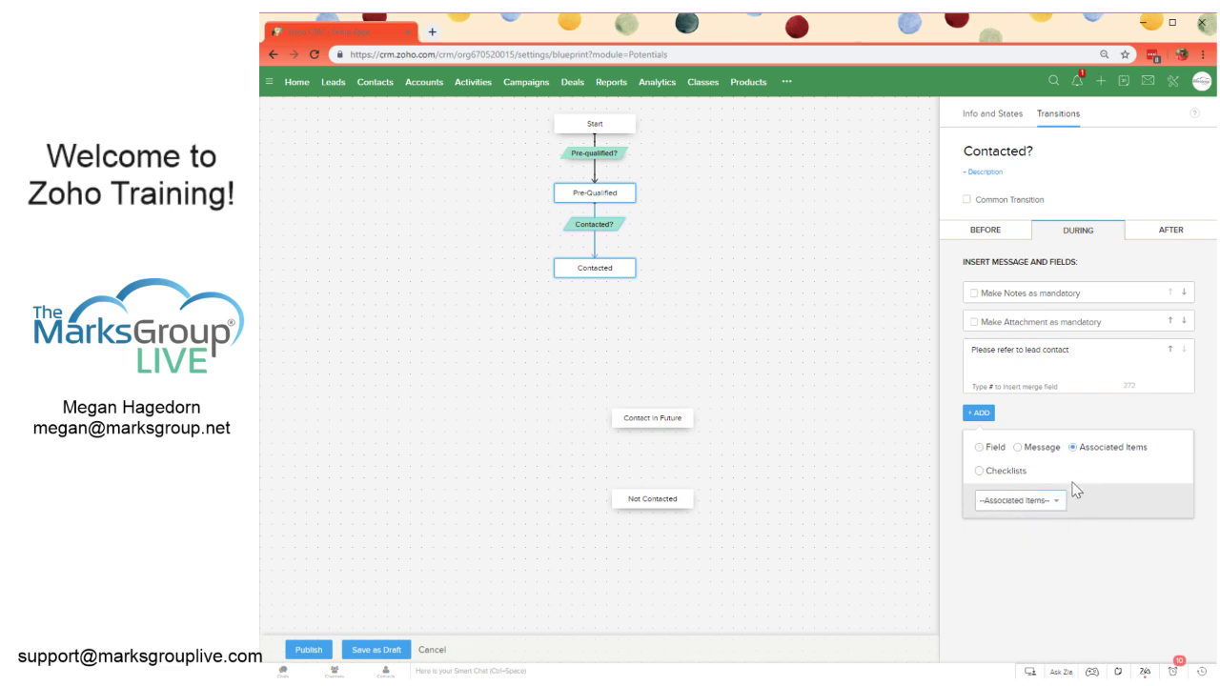
left_click(1006, 477)
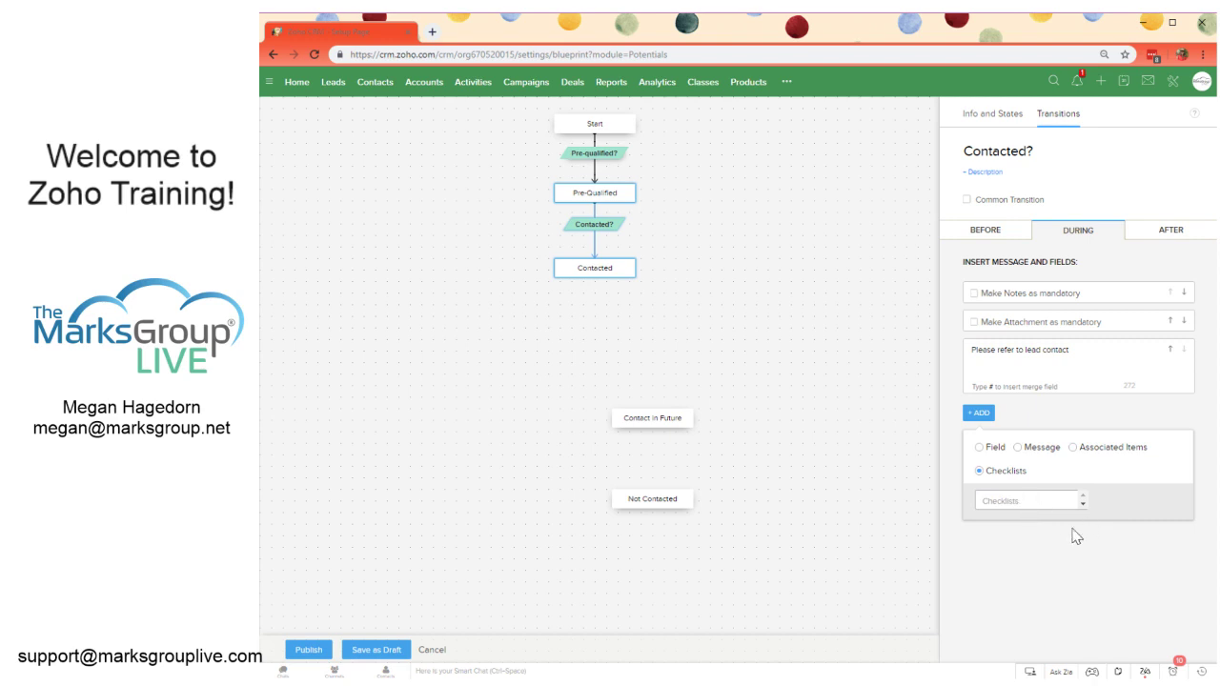
left_click(1051, 554)
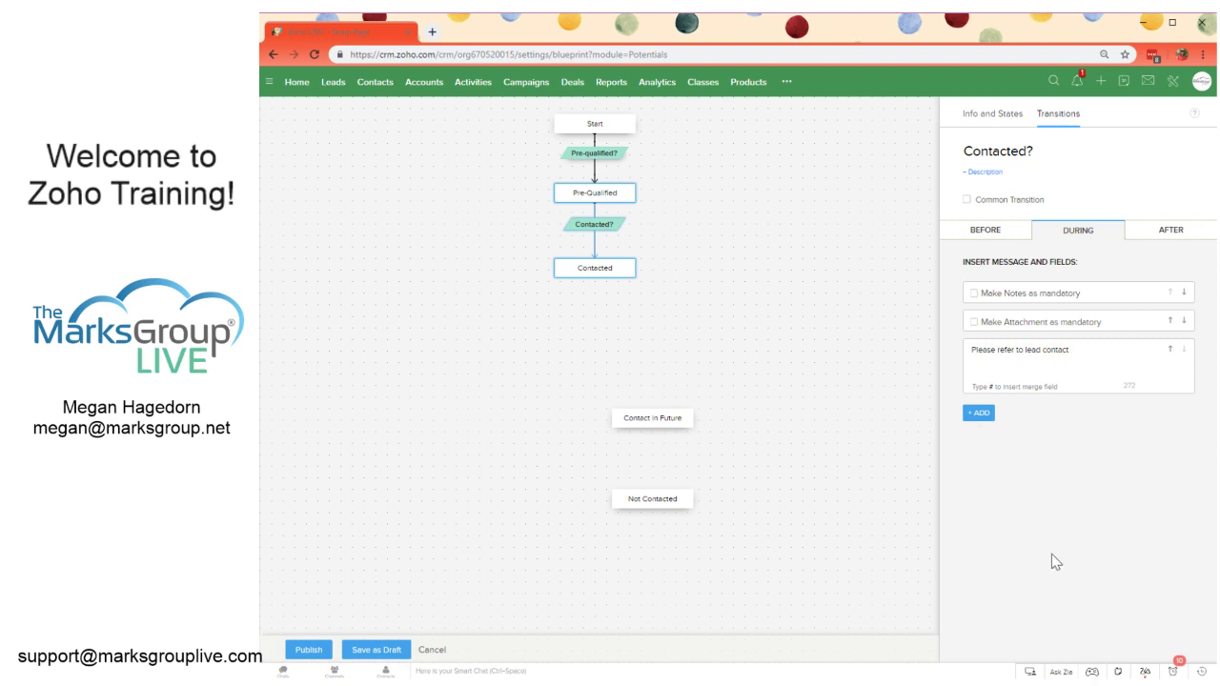
- Review the After actions, try saving as draft, and dismiss the unlinked-state warning
left_click(1171, 230)
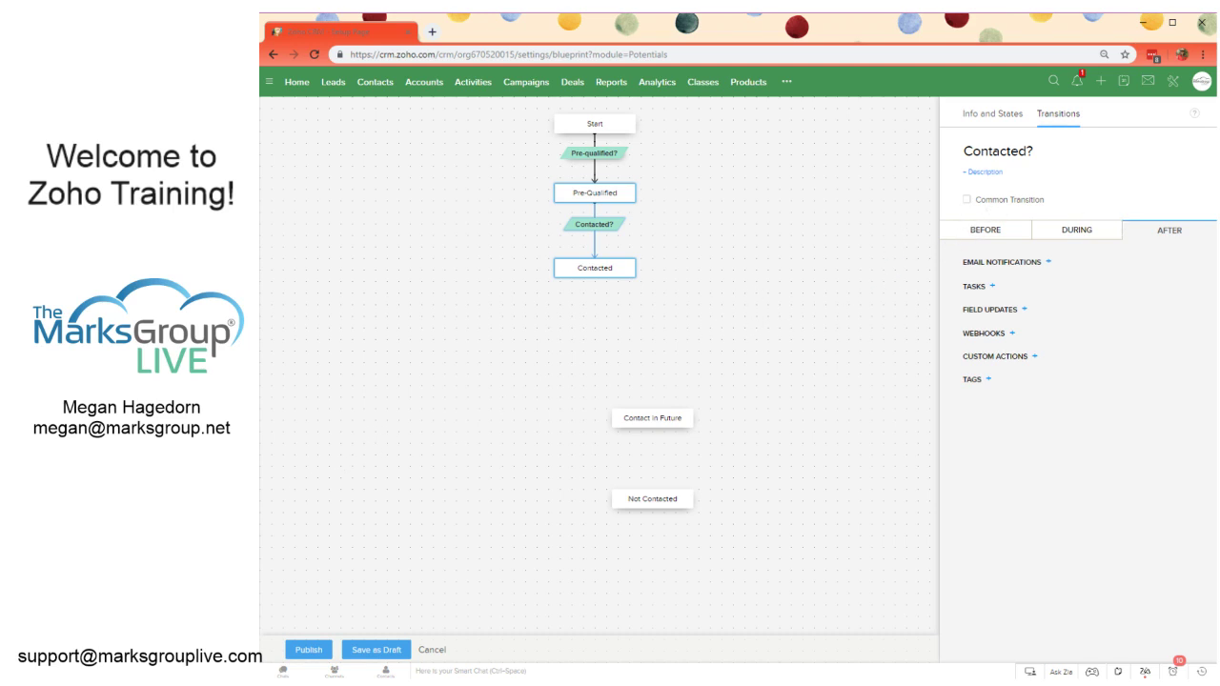
left_click(391, 652)
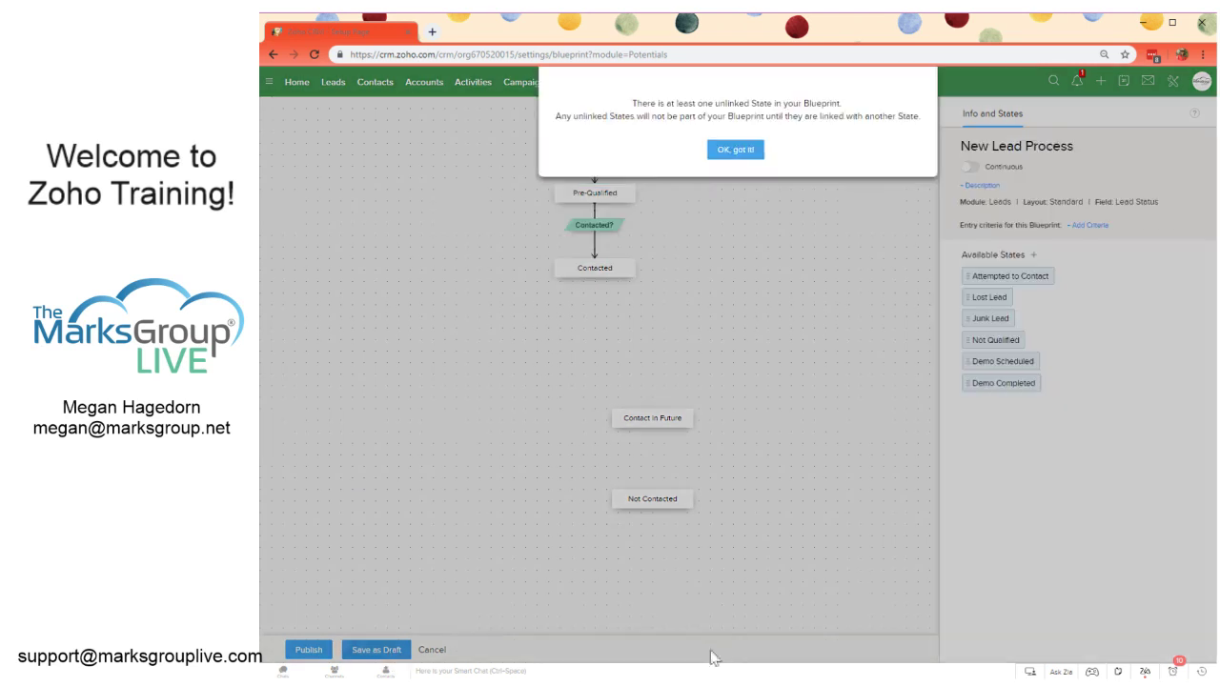
left_click(743, 153)
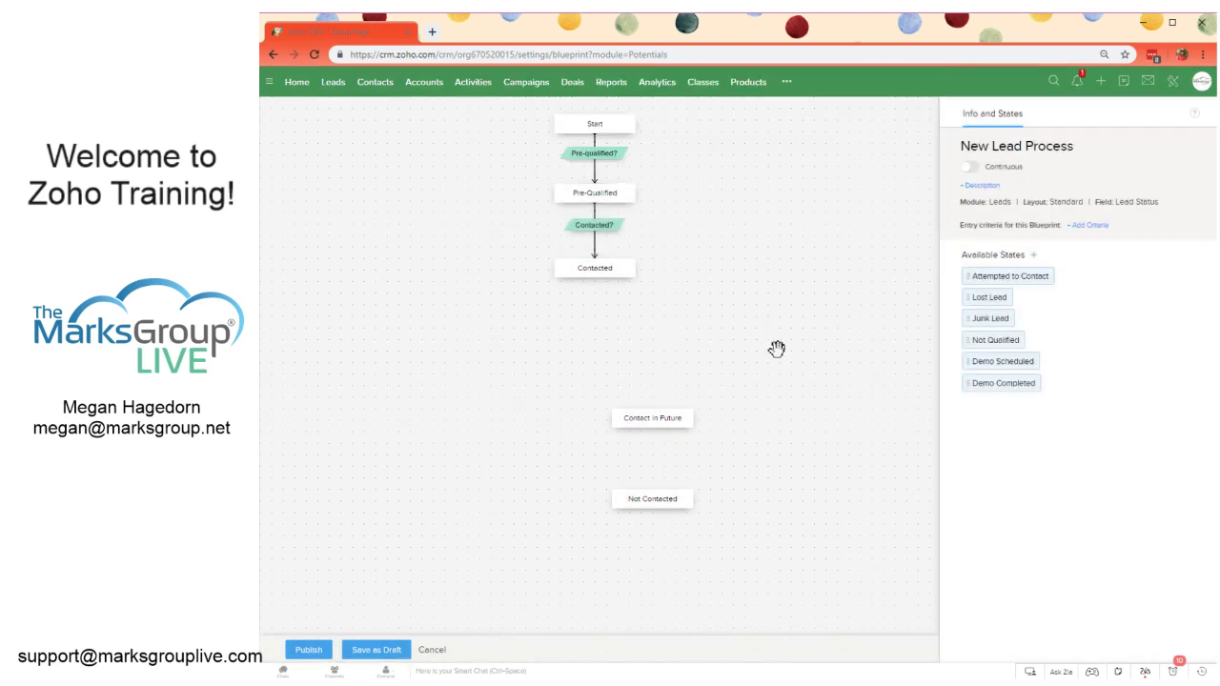
- Delete the Contact in Future and Not Contacted states, then save the blueprint as draft
left_click(675, 417)
left_click(705, 437)
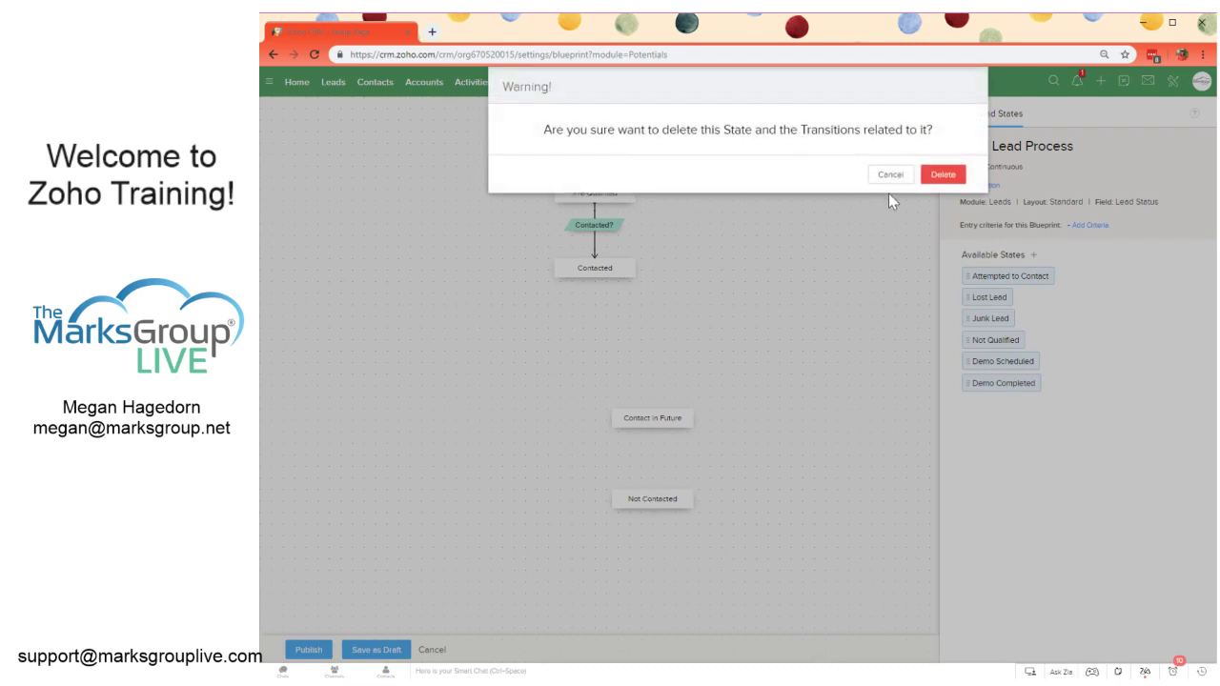
left_click(943, 175)
left_click(653, 498)
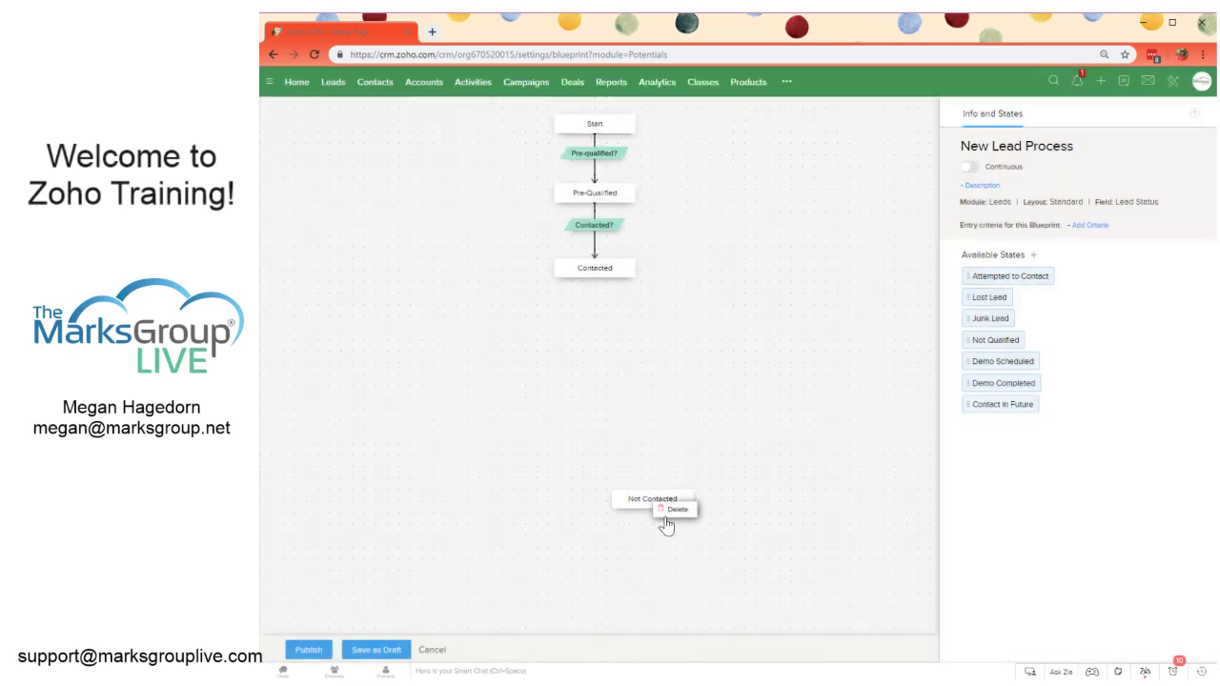
left_click(670, 513)
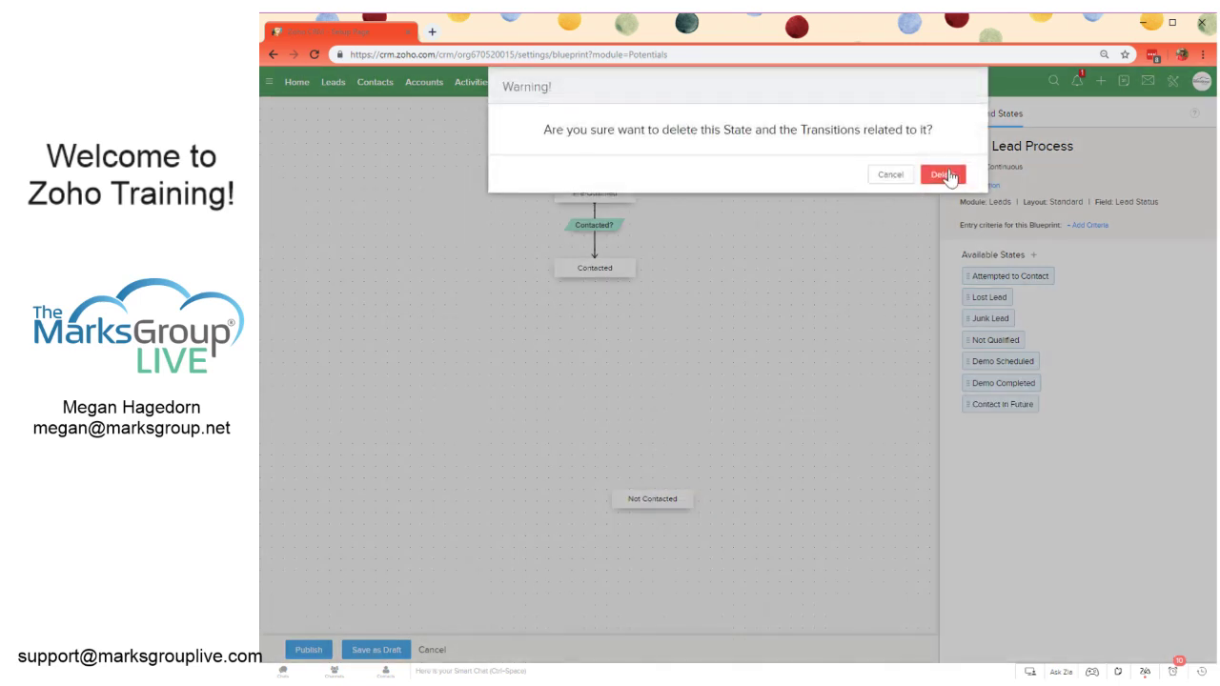
left_click(942, 174)
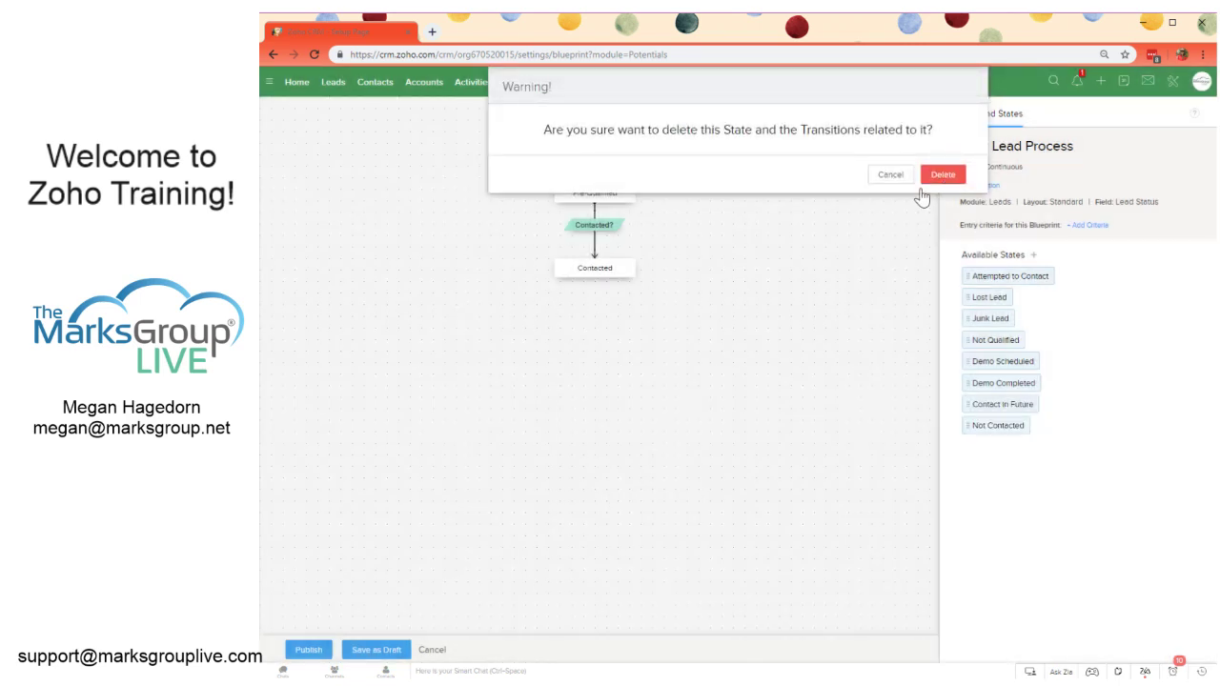
left_click(355, 653)
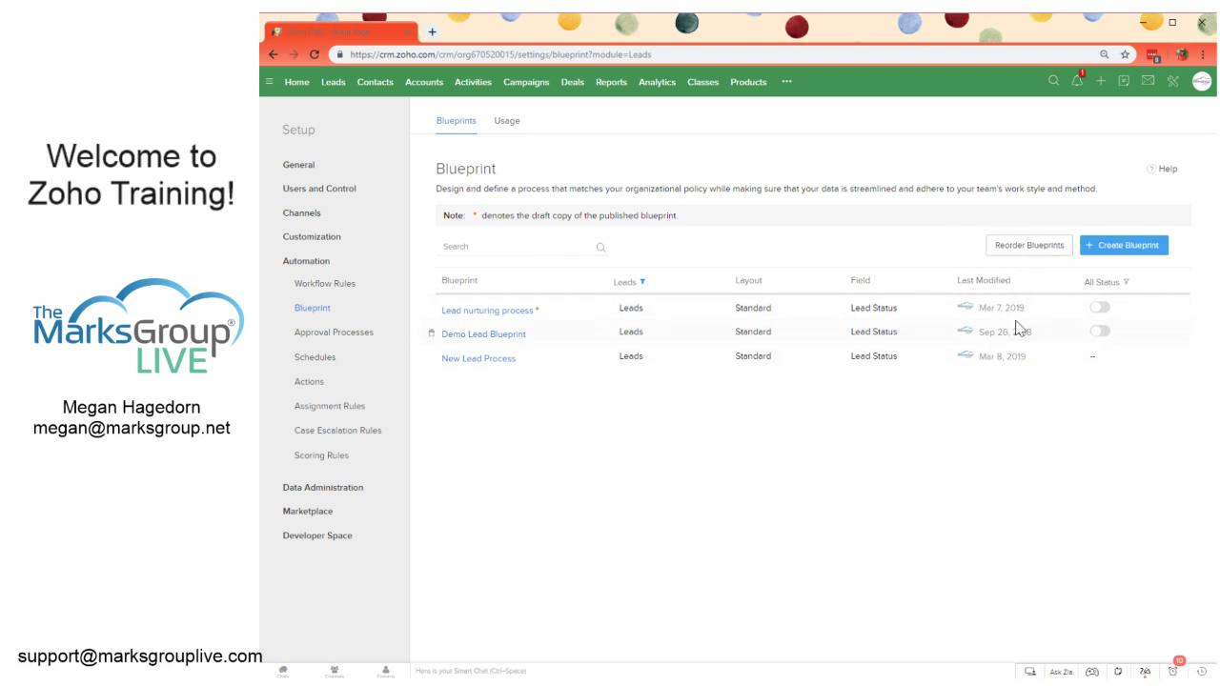
- Open New Lead Process from the blueprint list, then cancel back to the list
left_click(476, 360)
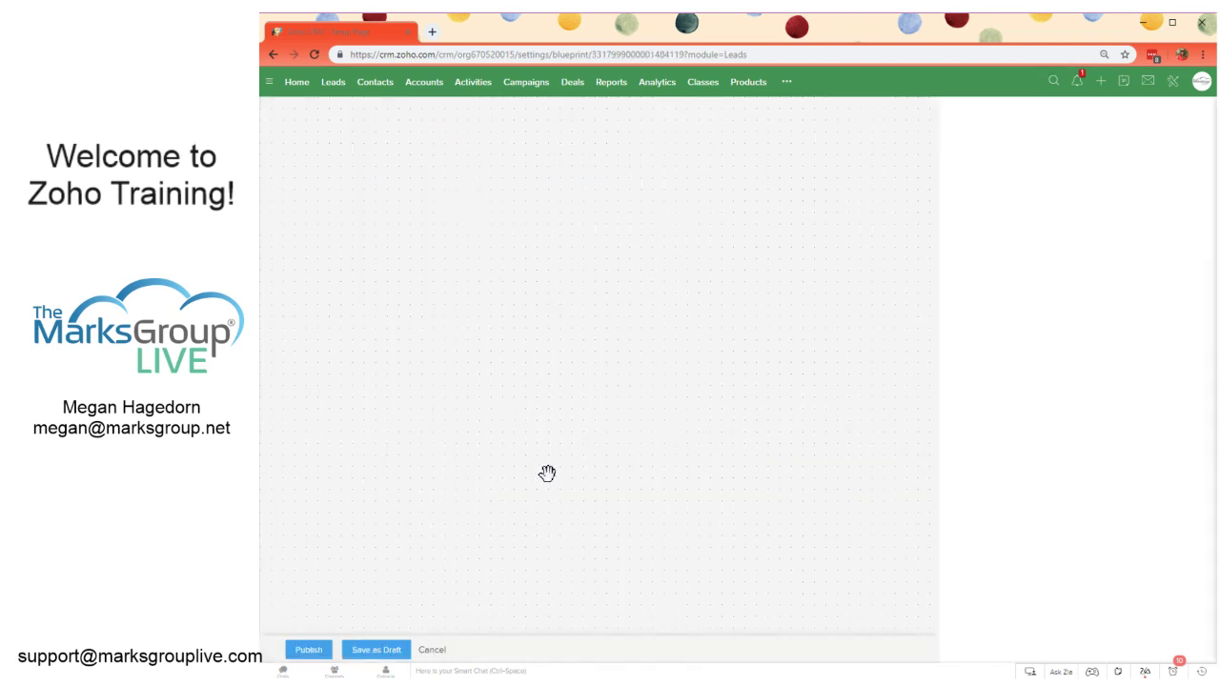
left_click(432, 650)
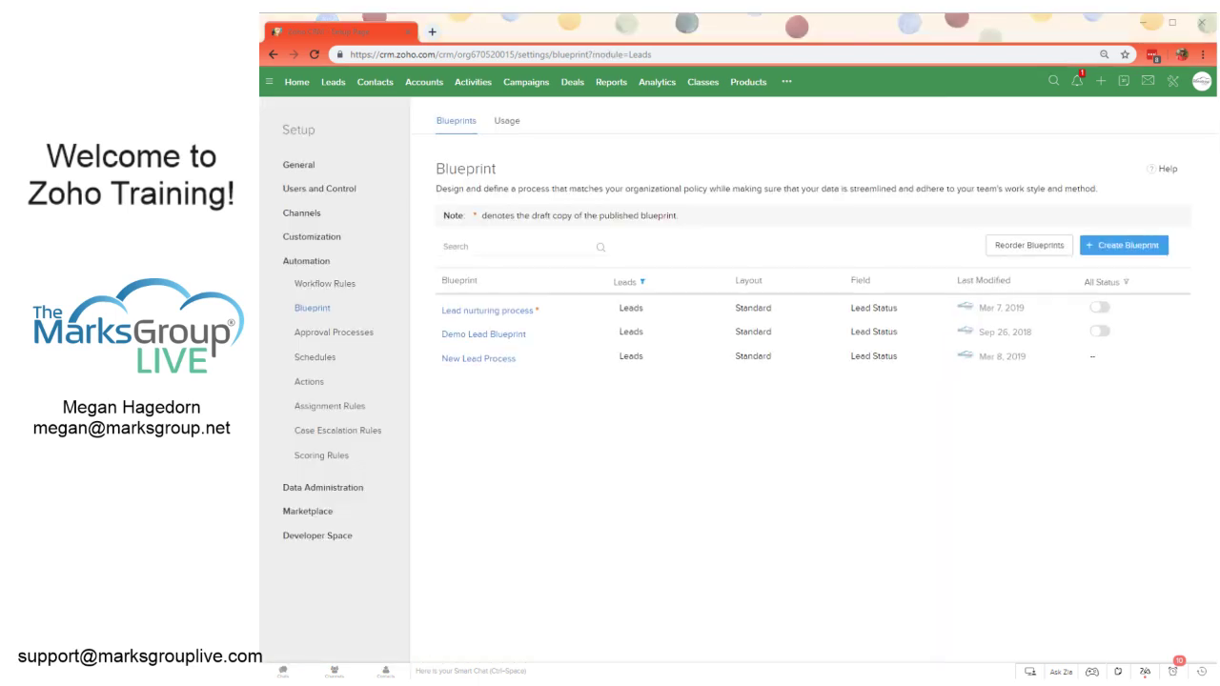